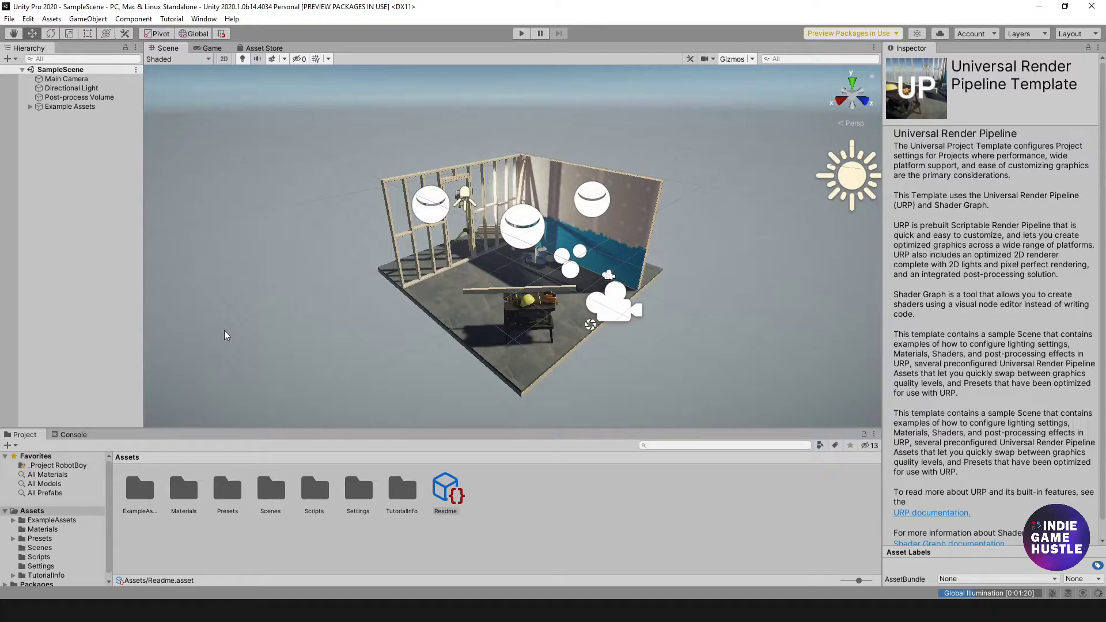
Step: Show the Asset Store tab and its notice that the store moved to the Package Manager
click(254, 50)
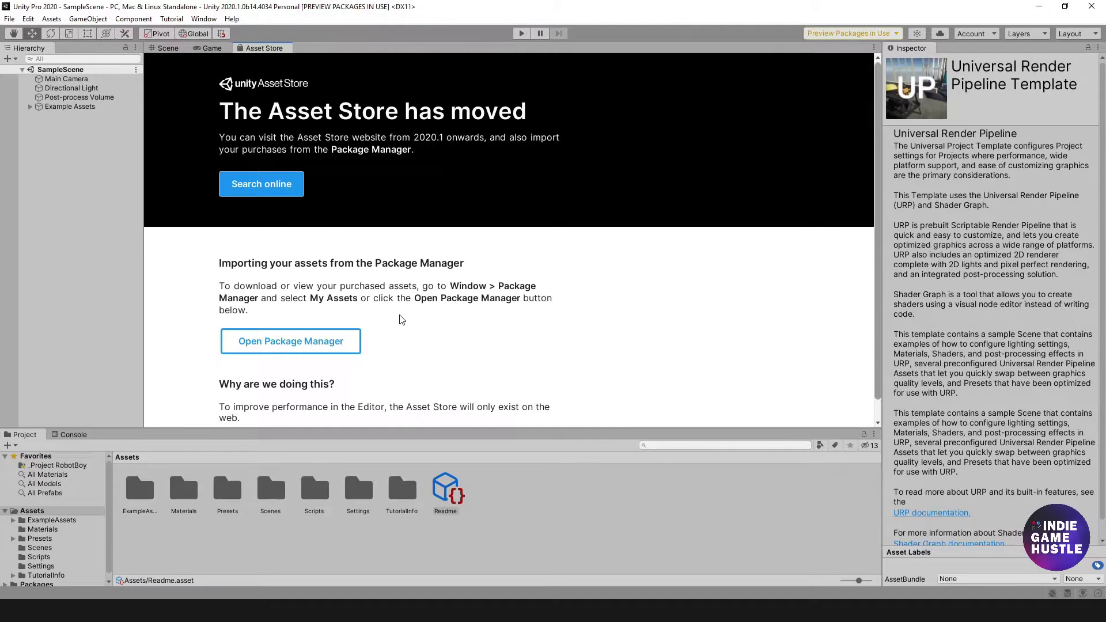
Step: Open the Package Manager from the Window menu, moving it up-left and making it taller
click(203, 19)
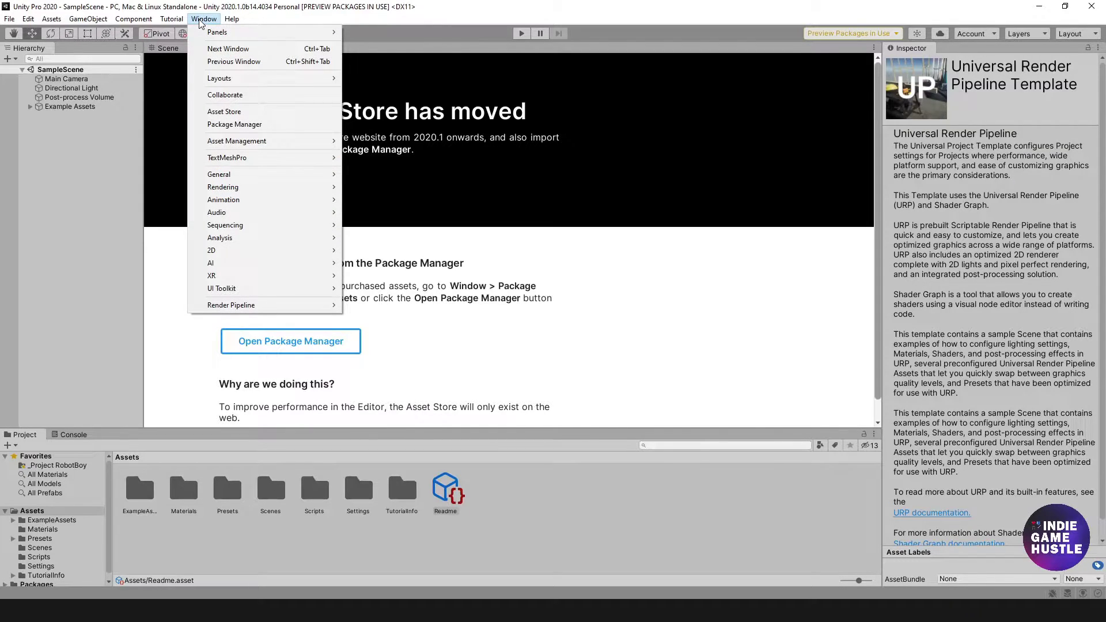
click(249, 129)
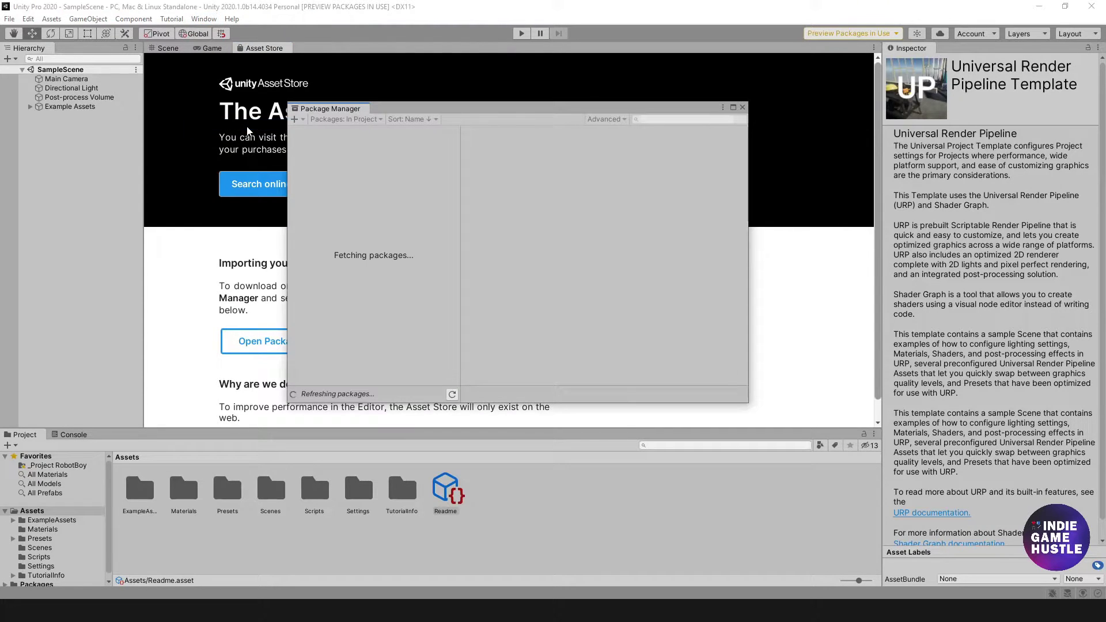
drag(481, 113, 437, 98)
drag(454, 382, 447, 538)
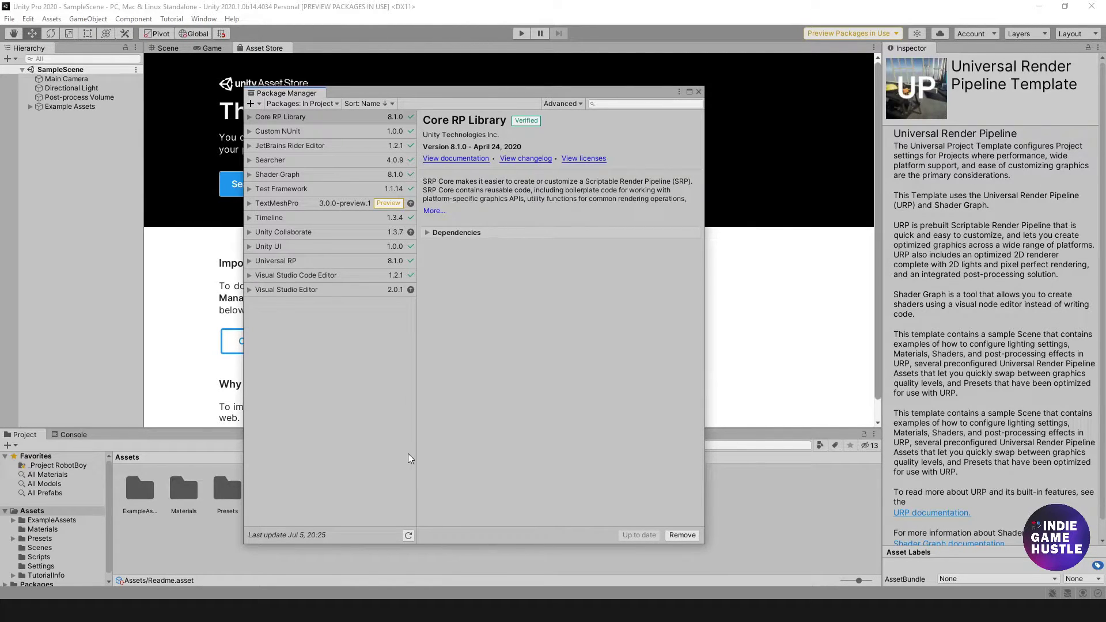
Step: Inspect the Packages, Sort and Advanced dropdowns without changing anything
click(304, 103)
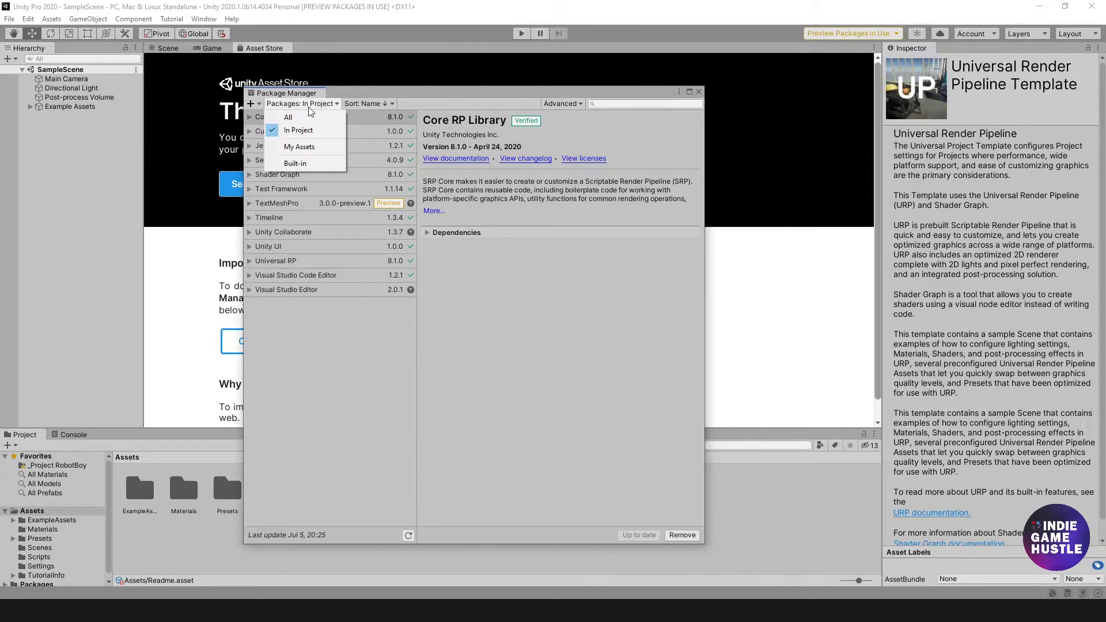
click(371, 104)
click(371, 105)
click(373, 108)
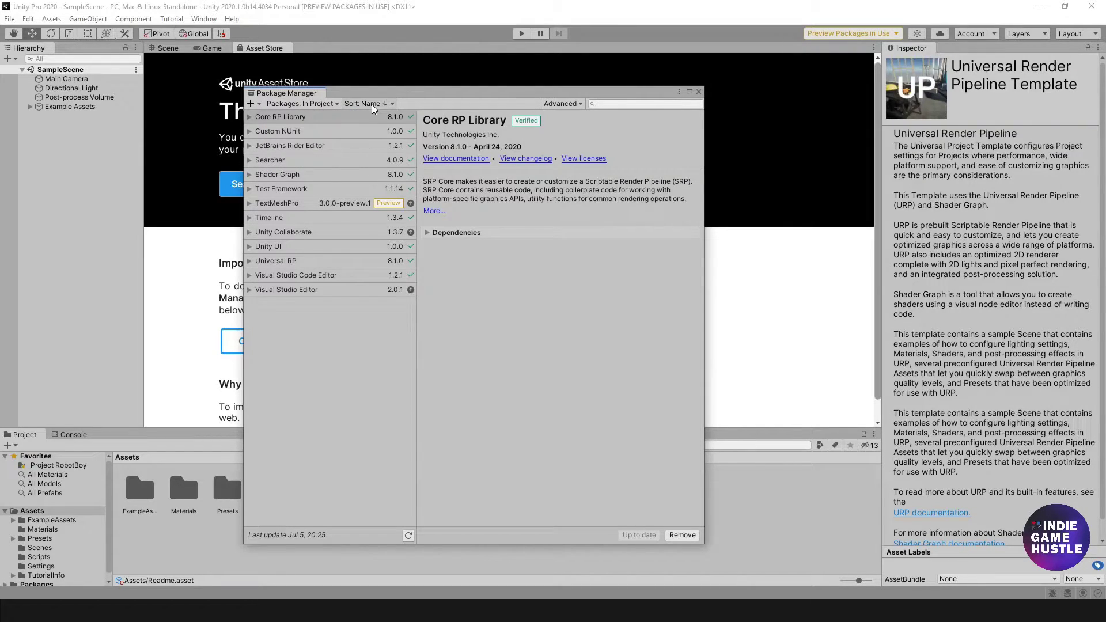
click(566, 106)
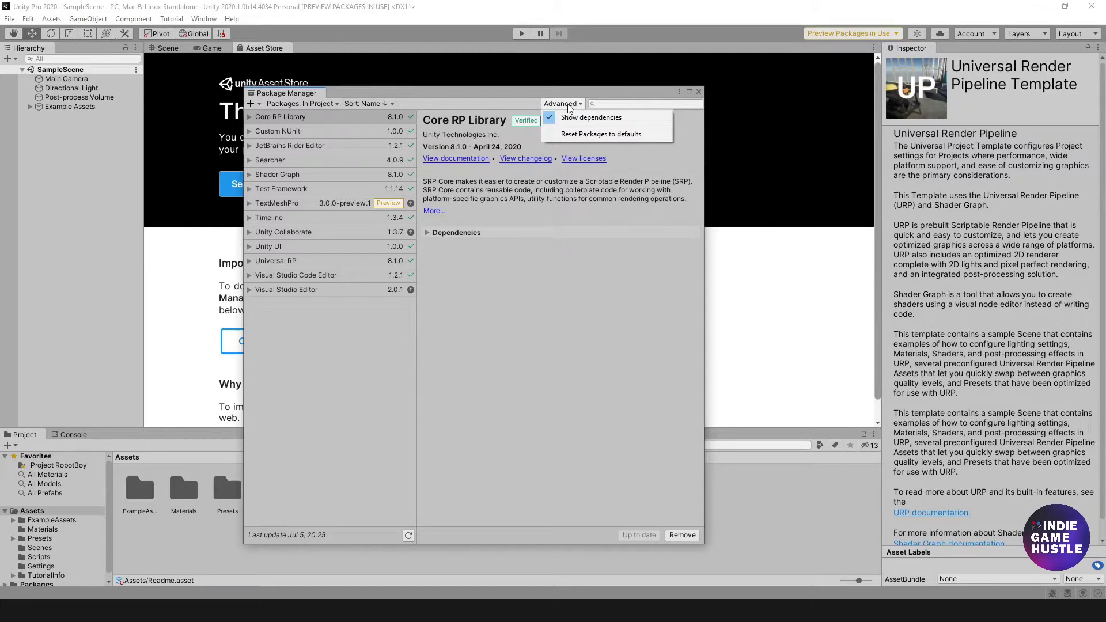
click(510, 105)
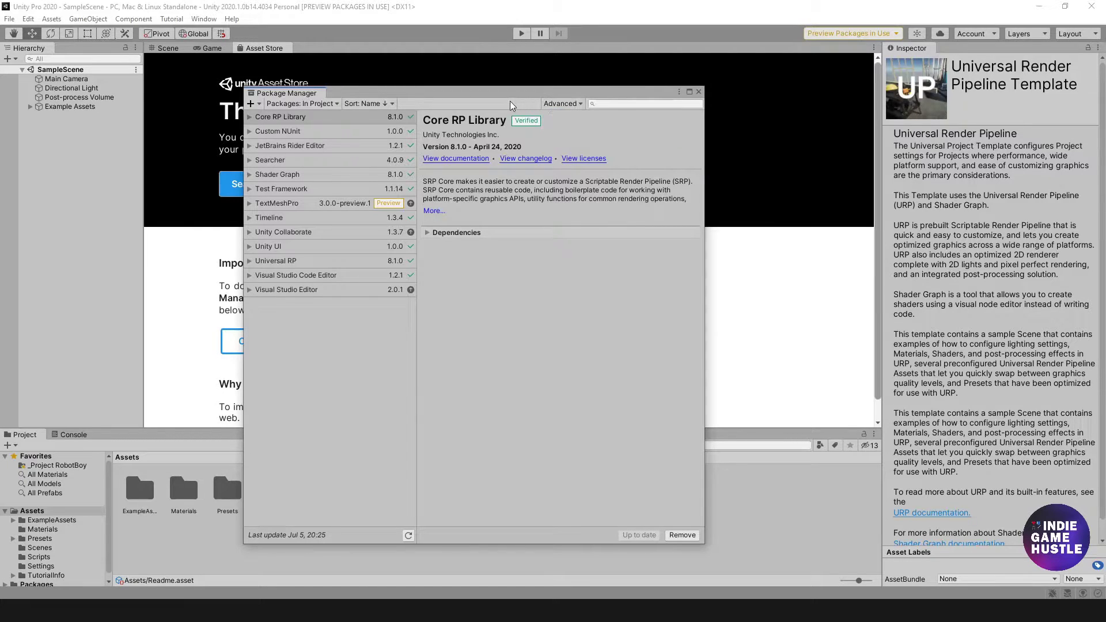
click(314, 104)
click(314, 104)
Step: Set the Packages dropdown to All and filter the list by 'Pro'
click(313, 104)
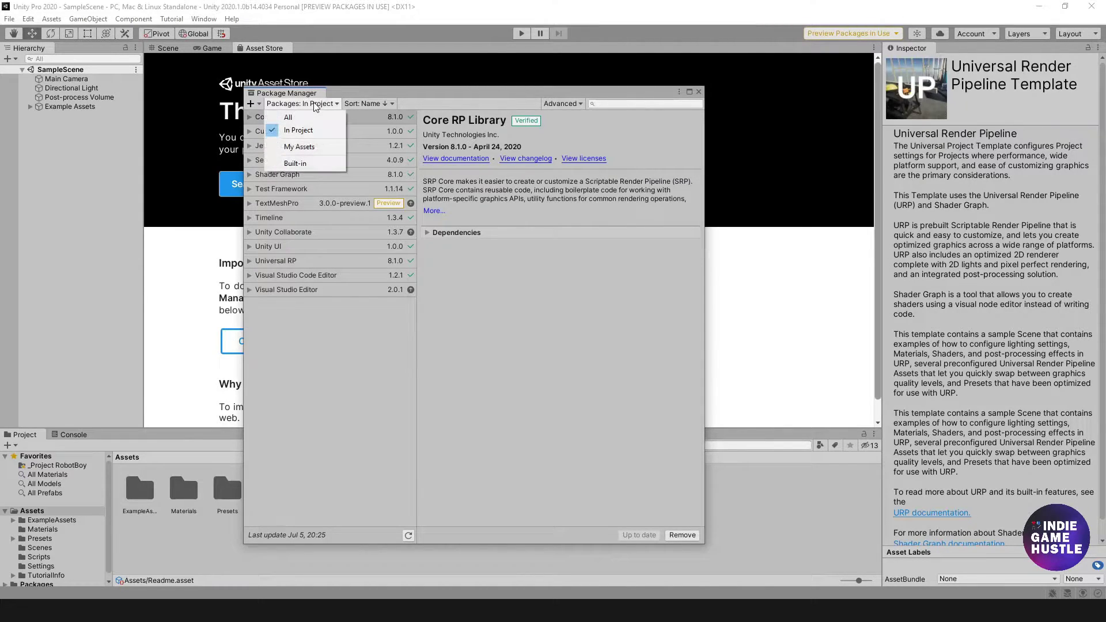
click(289, 118)
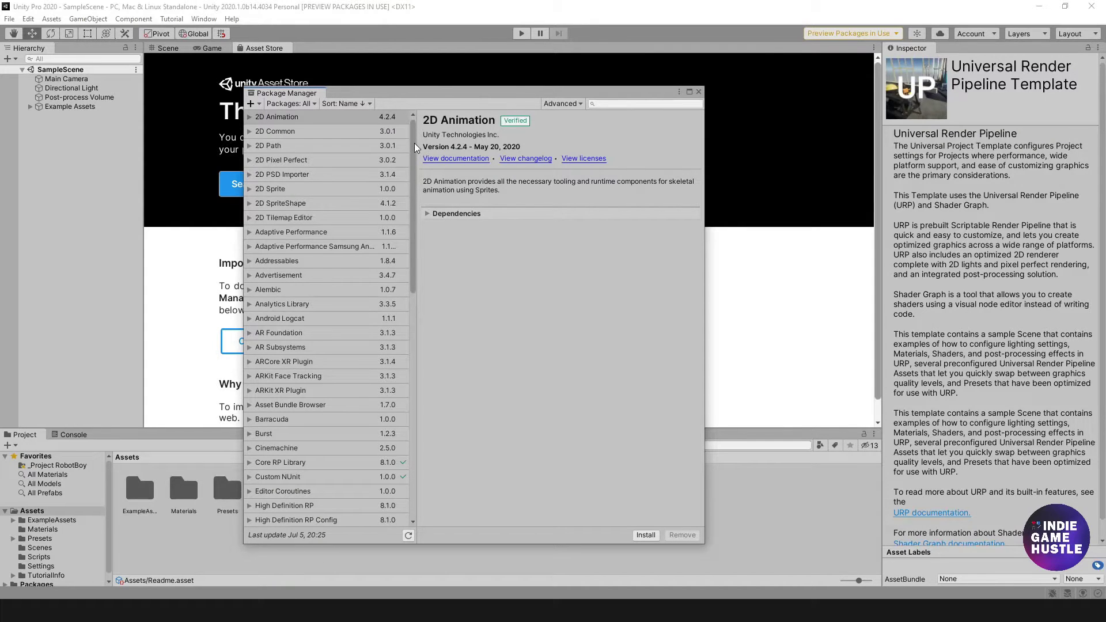
drag(413, 142, 544, 139)
click(626, 104)
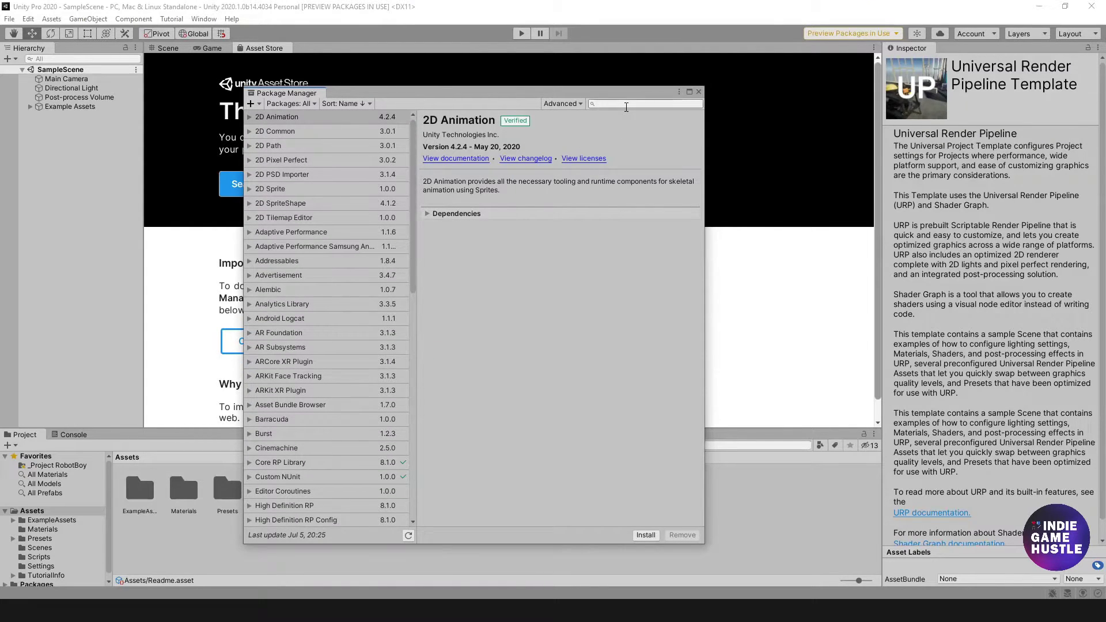
text(Pro)
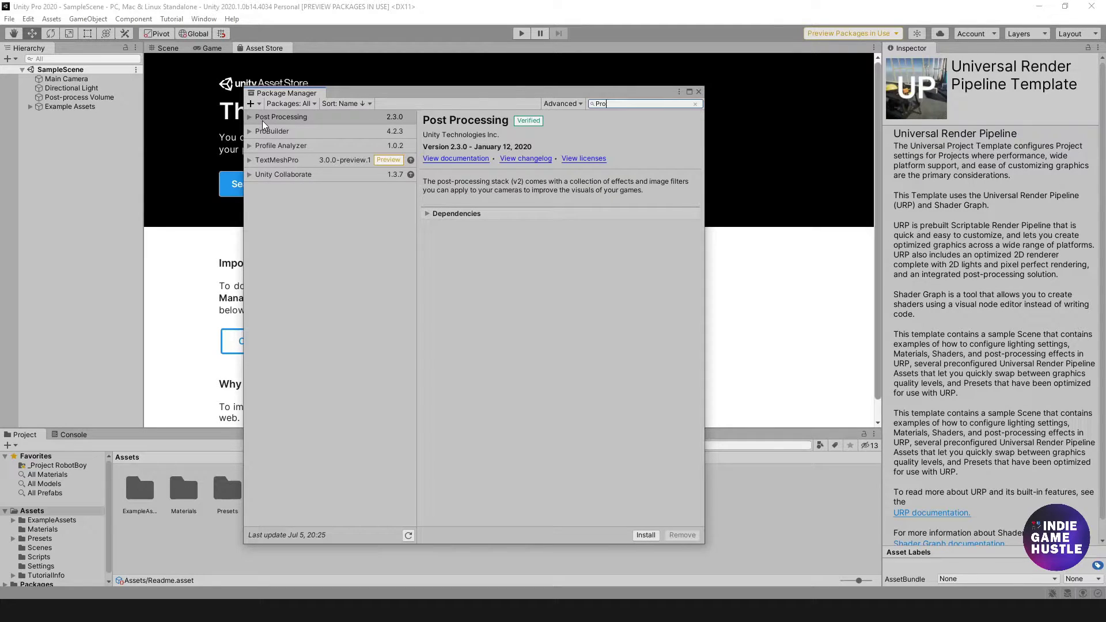
Step: Select ProBuilder and reveal its other available versions
click(272, 132)
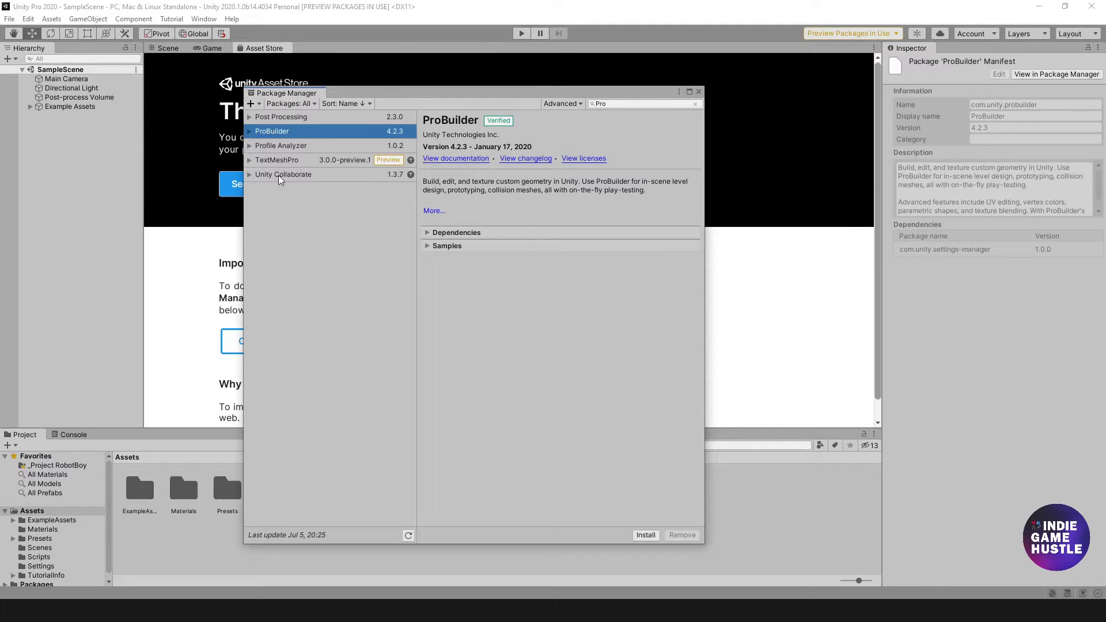
click(250, 132)
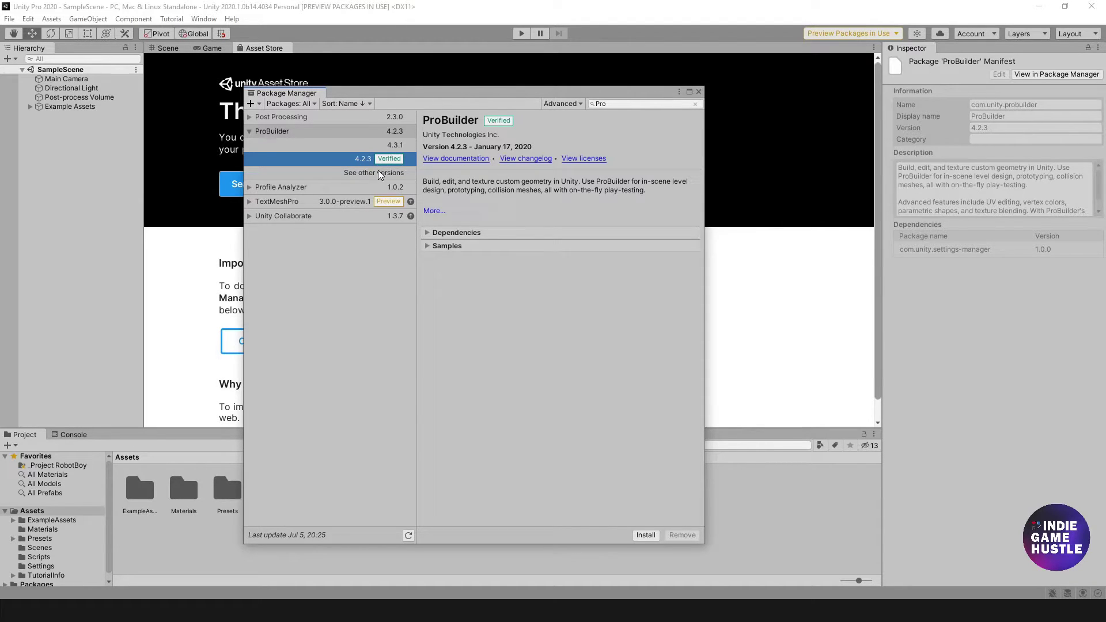
click(355, 172)
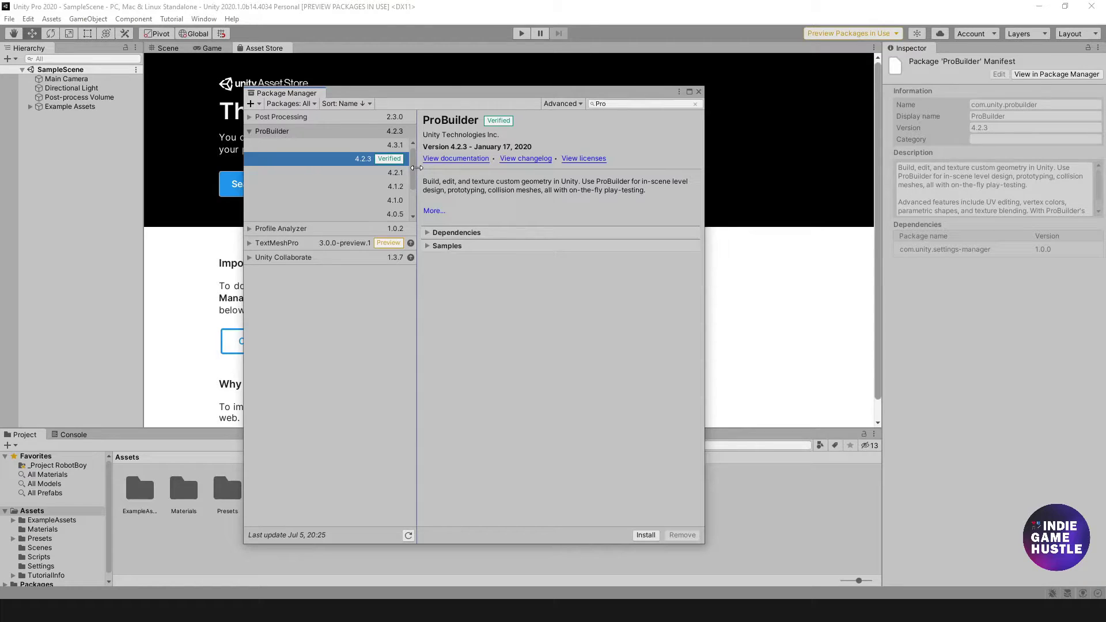
scroll(411, 182, down, 1)
scroll(411, 182, up, 2)
Step: Expand ProBuilder's full description and list its four sample packages
click(433, 211)
drag(426, 180, 554, 215)
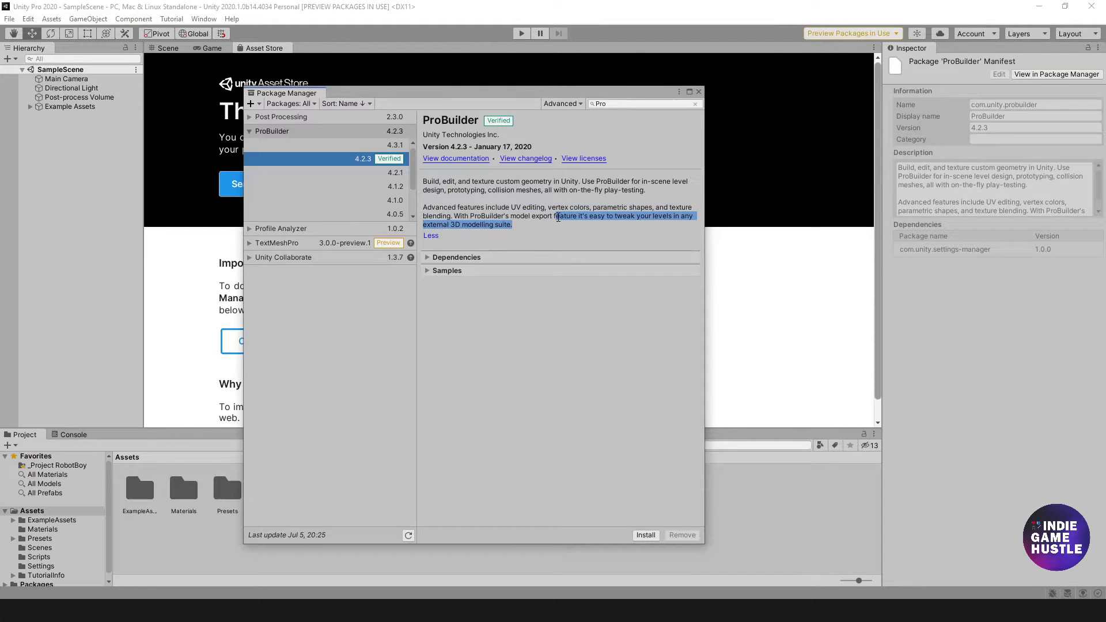
click(551, 218)
click(429, 272)
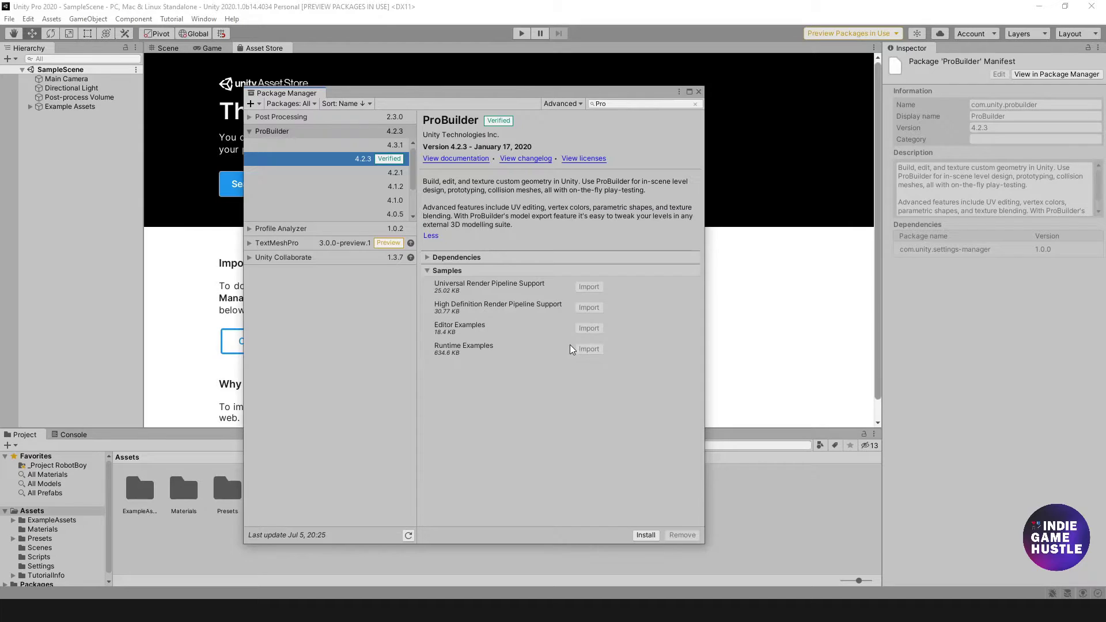
Step: Expand ProBuilder's dependencies and install ProBuilder 4.2.3
click(456, 257)
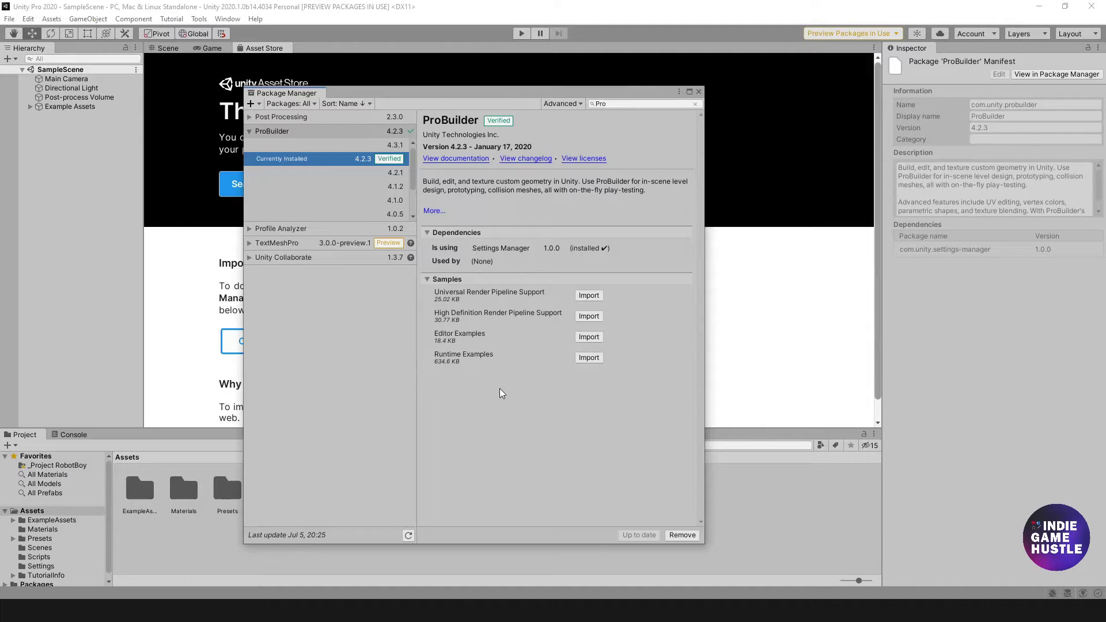
Step: Collapse ProBuilder, search 'Poly' and show Polybrush versions 1.0.1 and 1.0.0
click(251, 131)
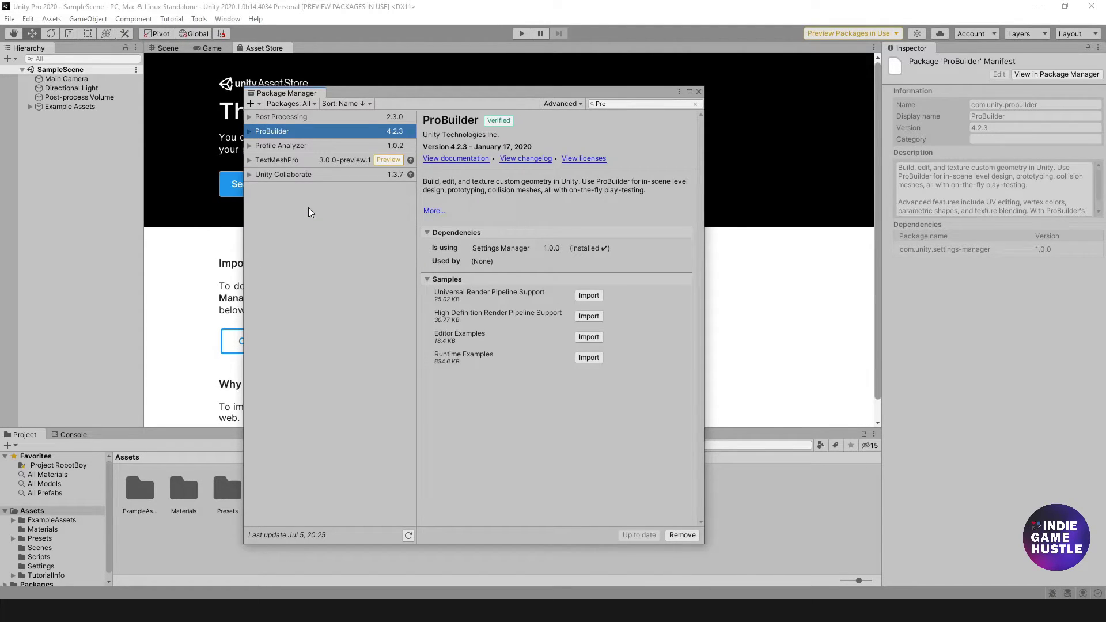
click(619, 104)
text(Poly)
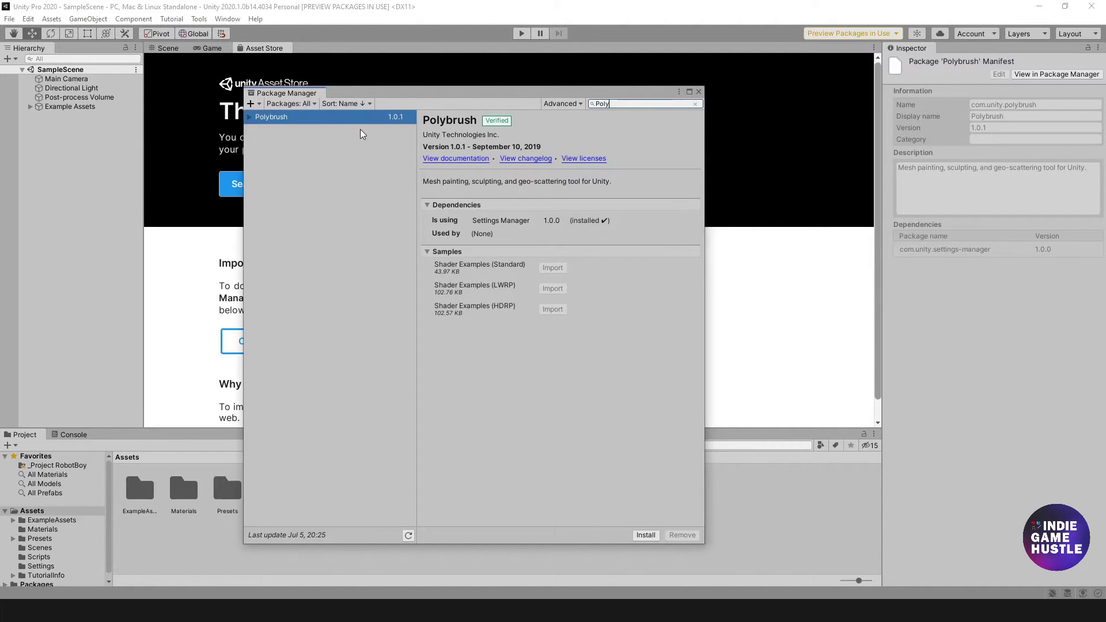
click(250, 117)
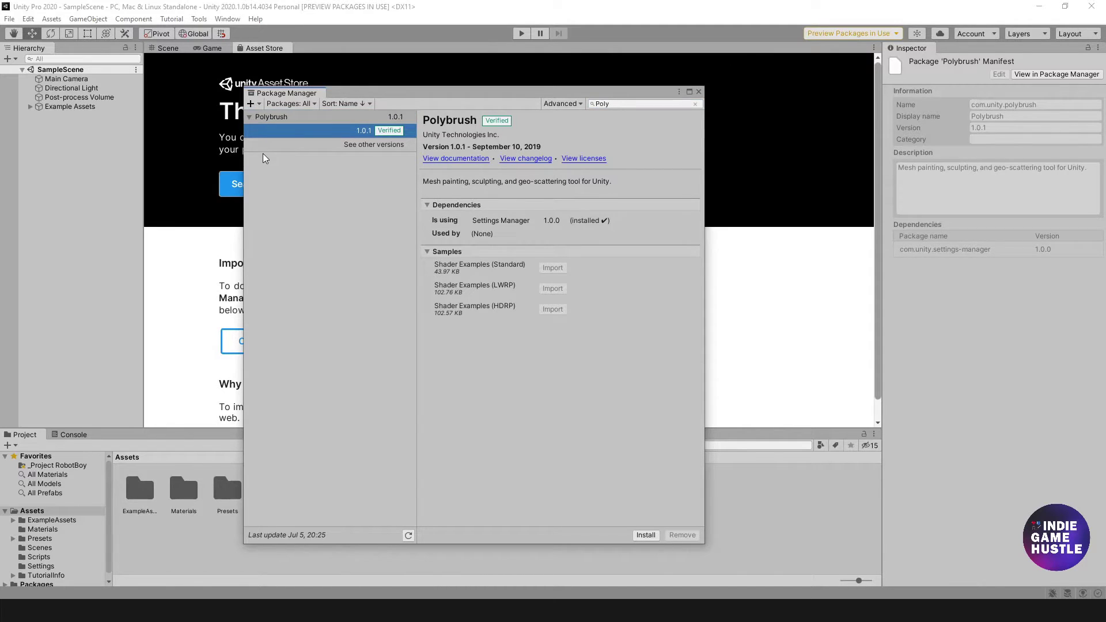
click(358, 143)
Step: Install Polybrush 1.0.1, then clear the search filter with Escape
click(646, 535)
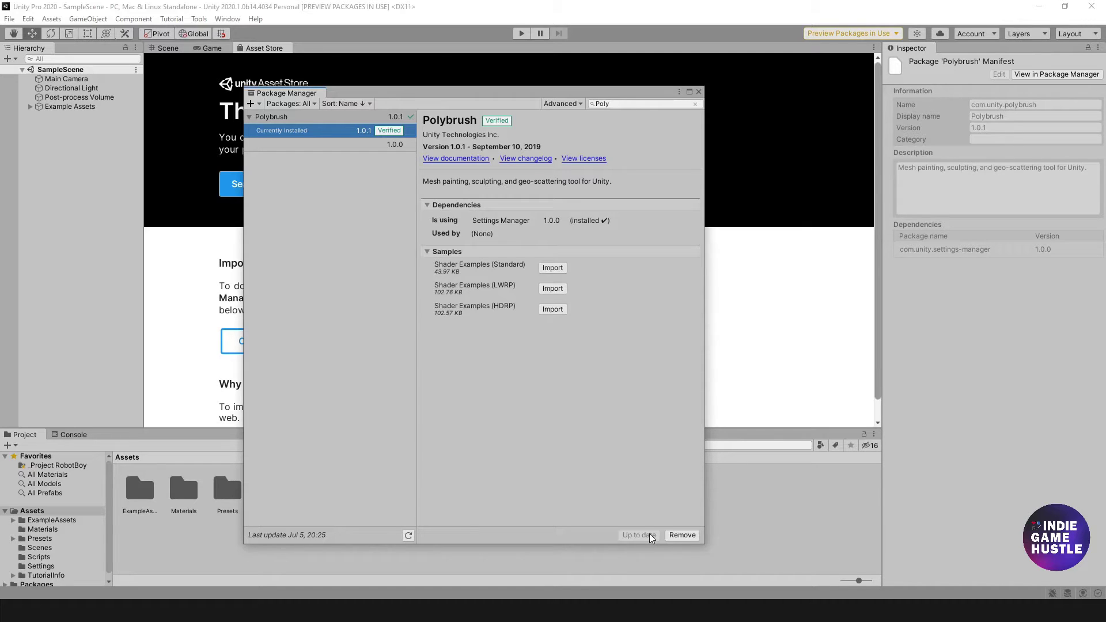
key(Escape)
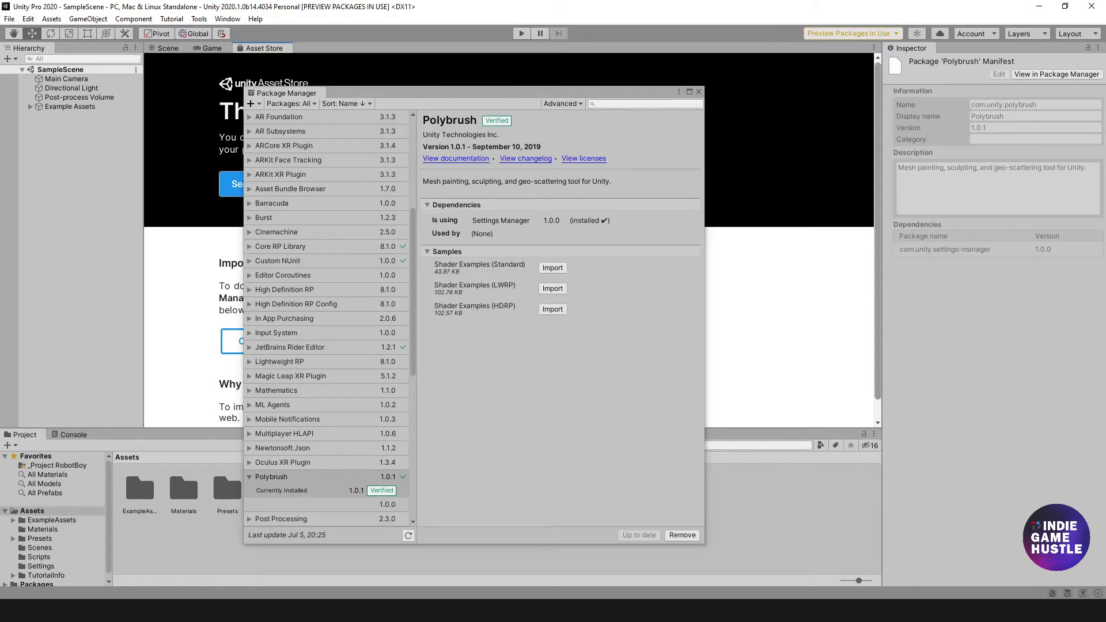
click(569, 103)
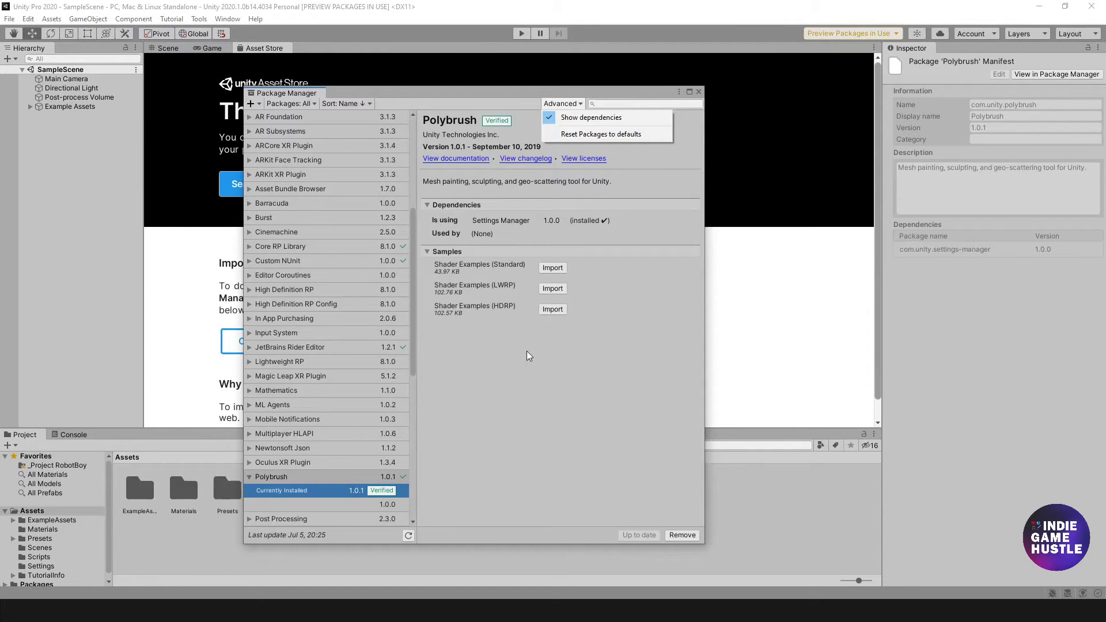
click(522, 417)
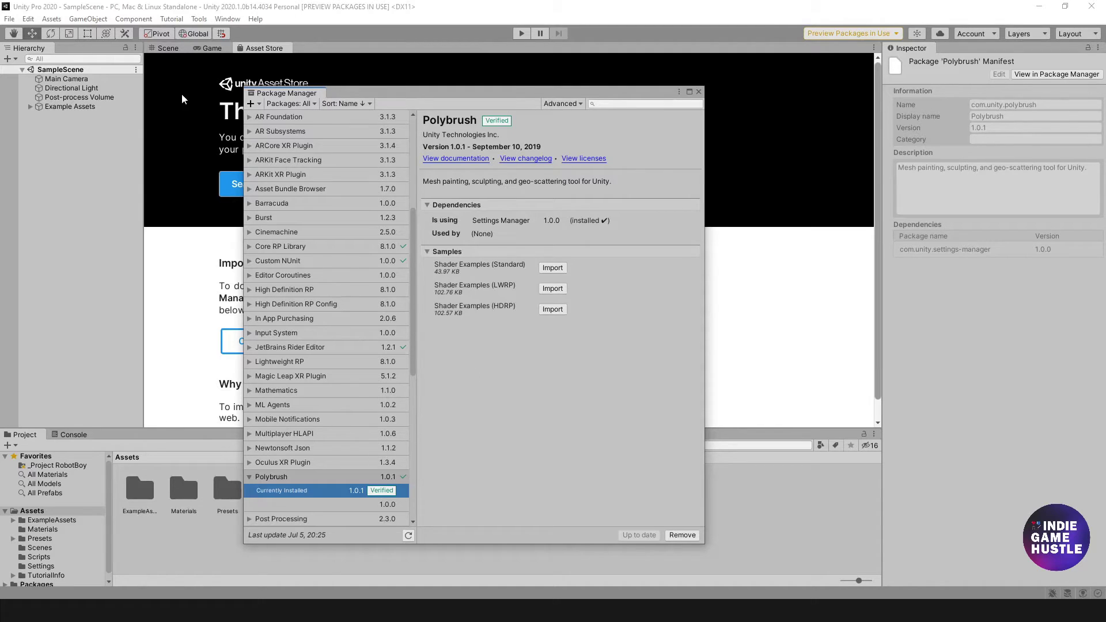
Step: Turn on Enable Preview Packages in Project Settings > Package Manager and accept the warning
click(28, 19)
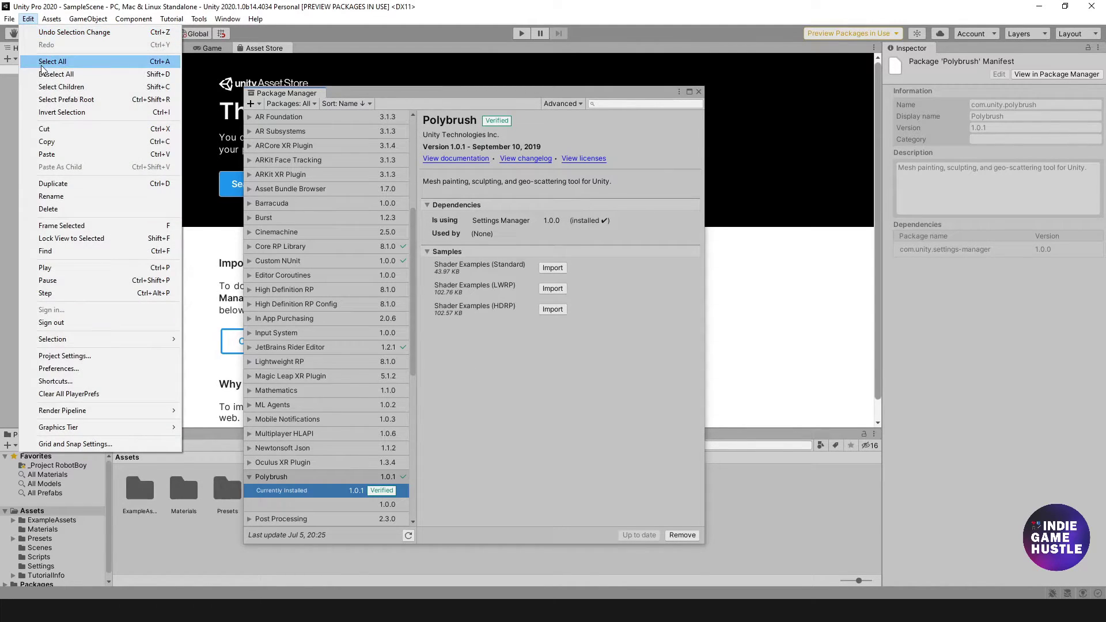
click(94, 355)
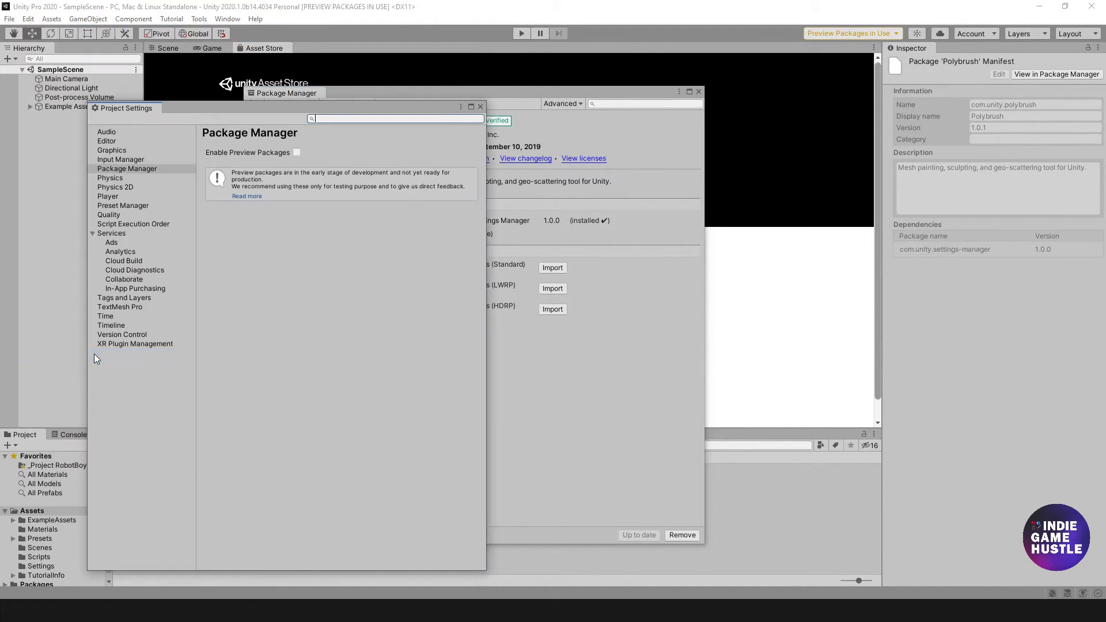
click(110, 178)
click(114, 168)
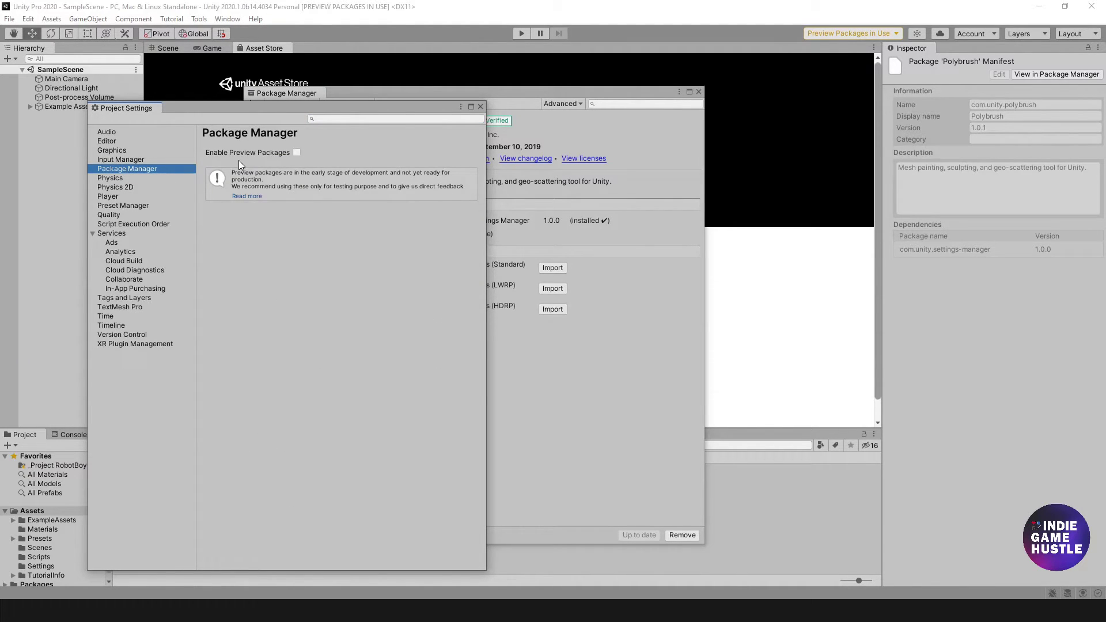
click(298, 153)
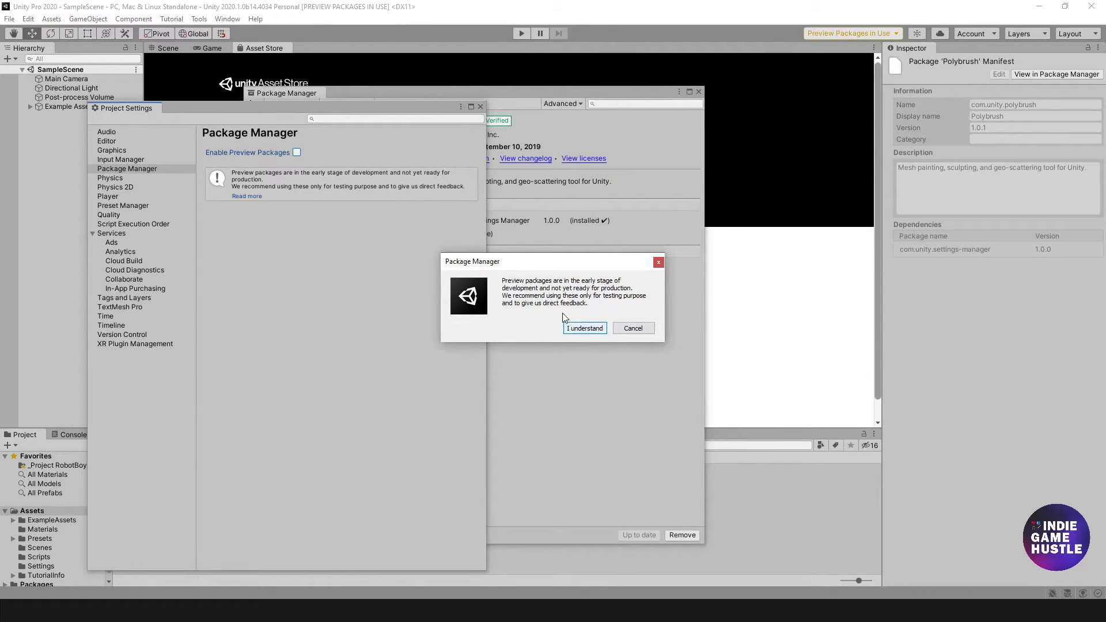
click(582, 328)
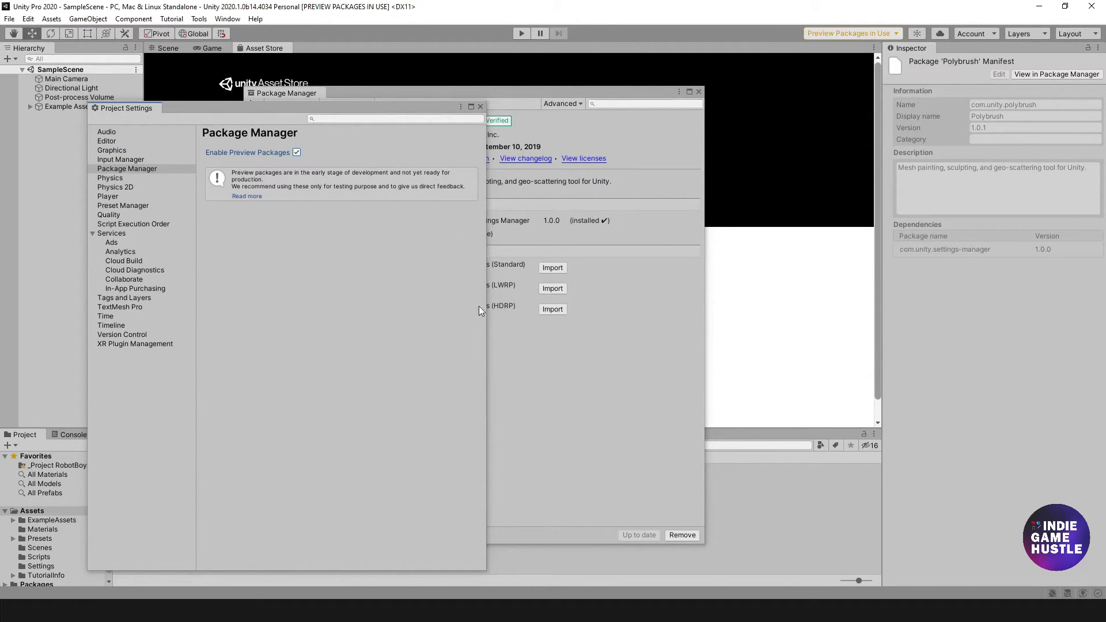
drag(425, 109, 404, 110)
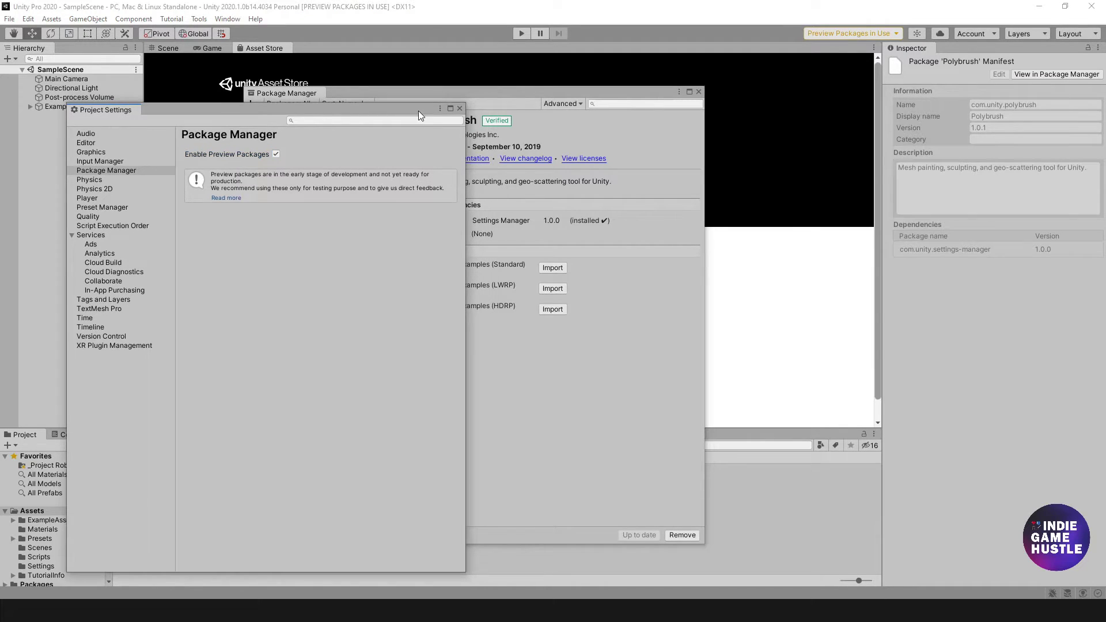
Step: Close Project Settings, search 'Pro' and install ProGrids 3.0.3-preview.6
click(459, 109)
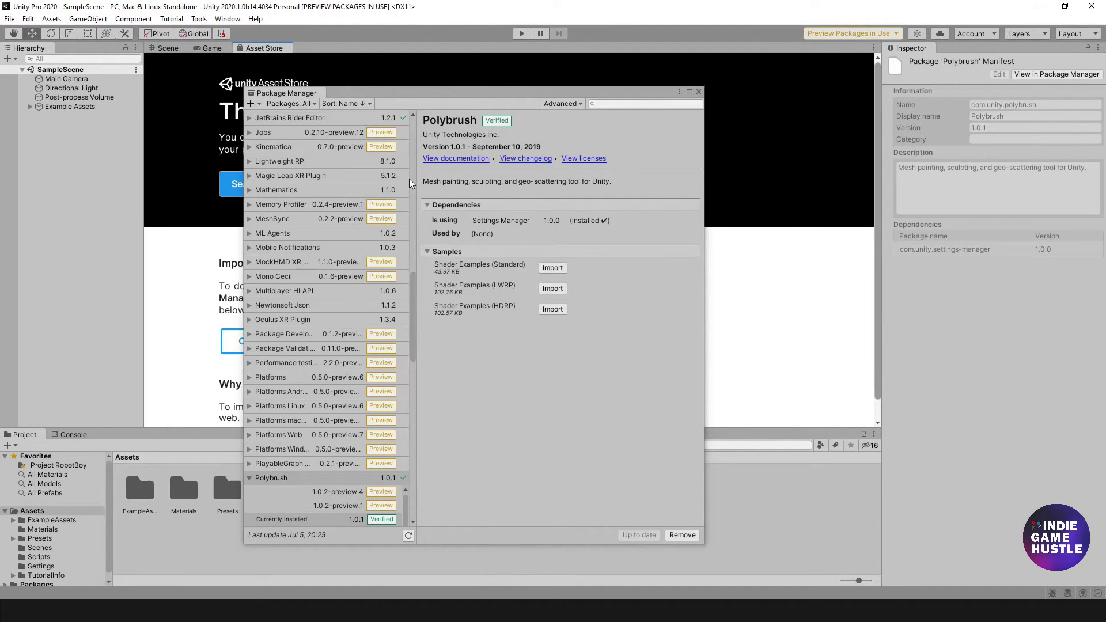
mouse_move(413, 292)
mouse_down()
mouse_move(414, 155)
mouse_move(409, 274)
mouse_up()
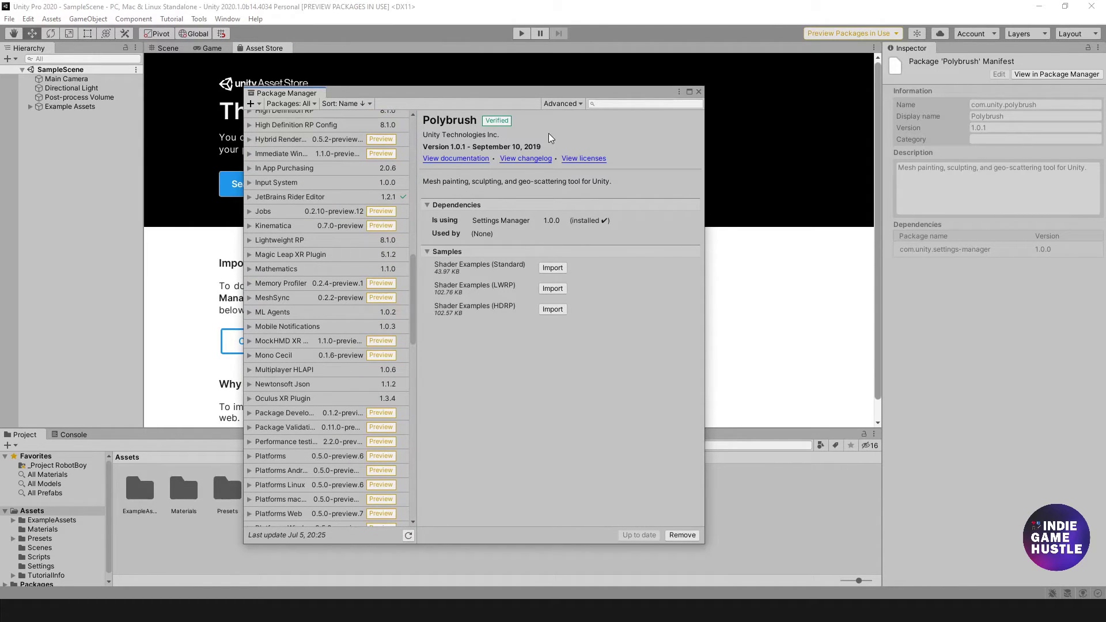
click(612, 104)
text(Pro)
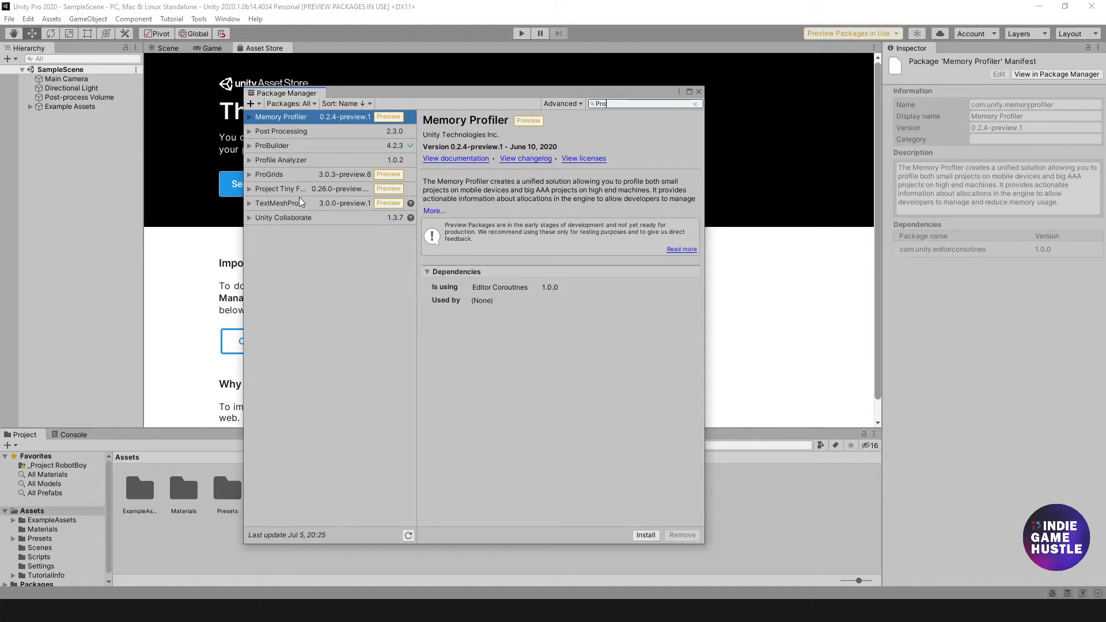
click(282, 175)
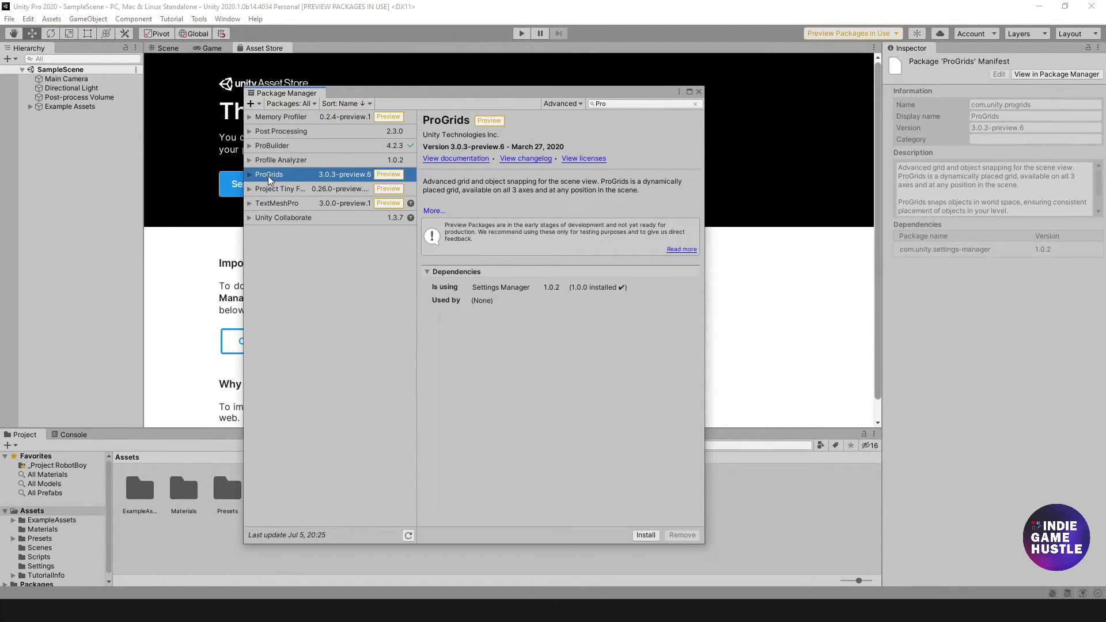
click(249, 175)
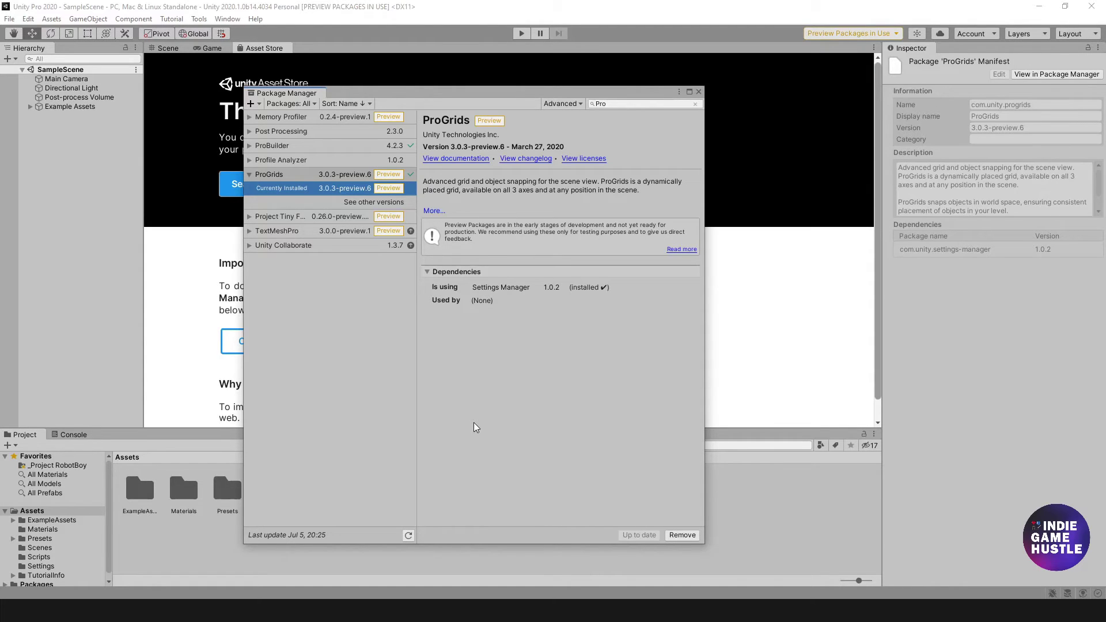
drag(513, 96, 558, 99)
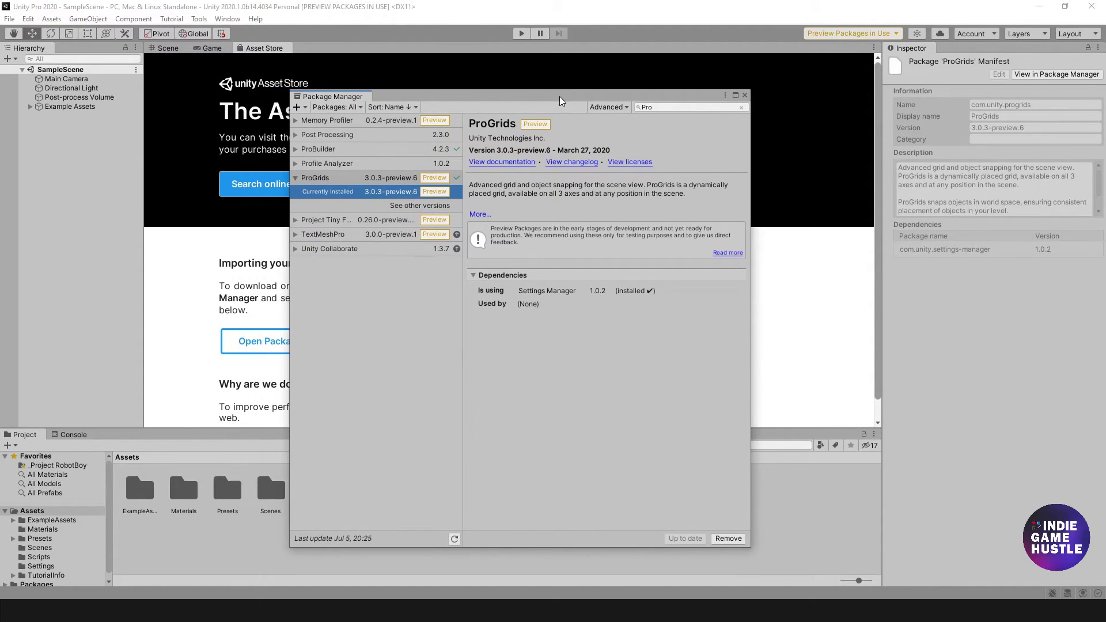
Step: Close the Package Manager and open the ProGrids toolbar via Tools > ProGrids > ProGrids Window
click(743, 96)
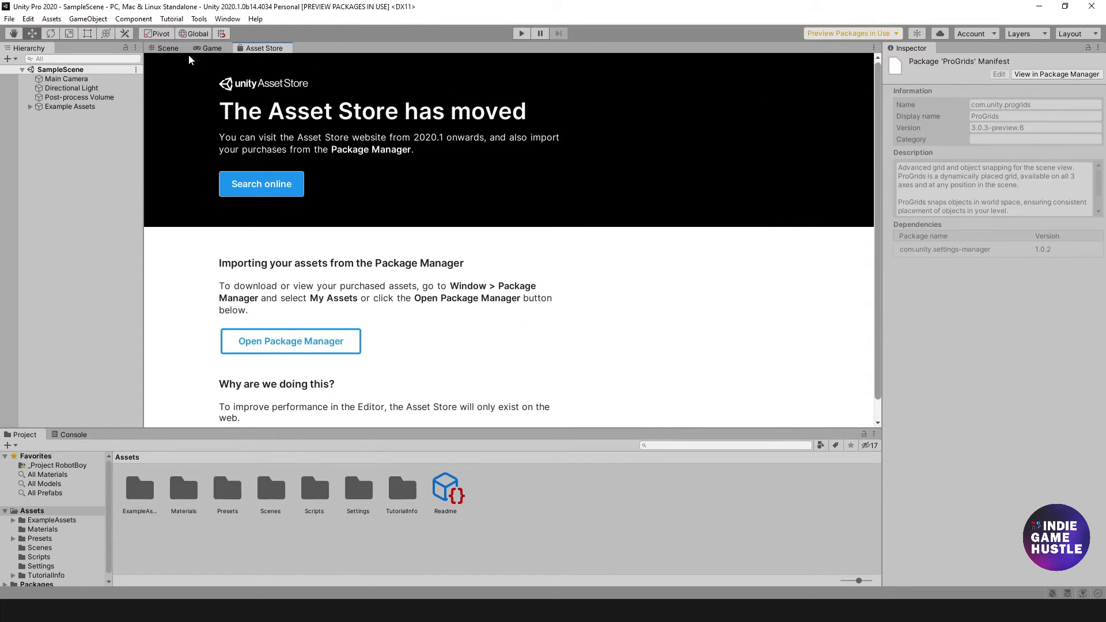
click(200, 20)
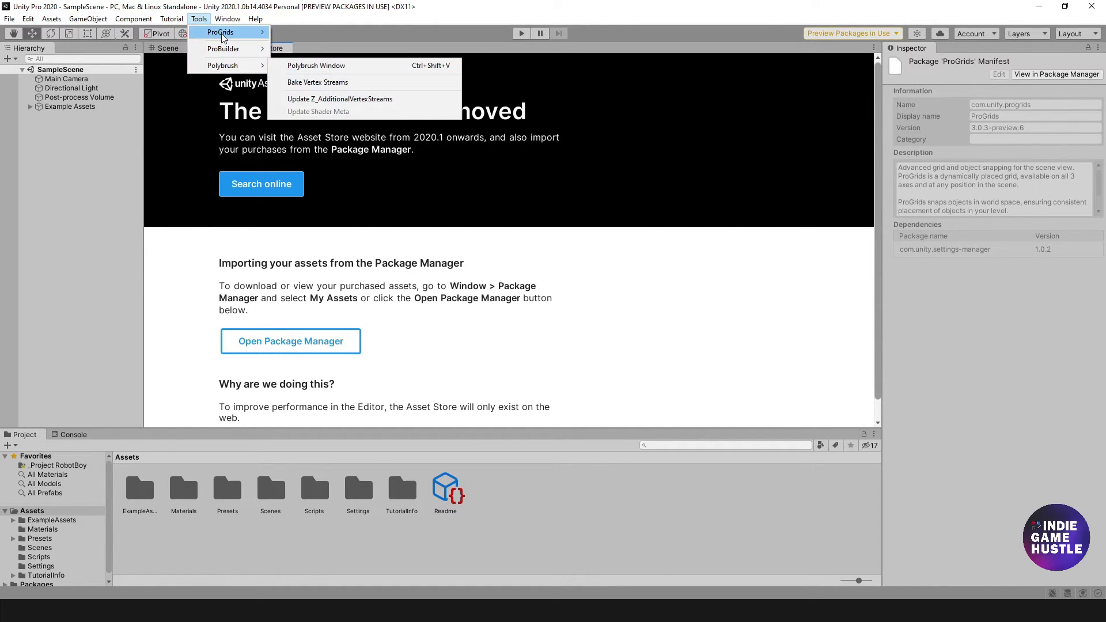
mouse_move(224, 34)
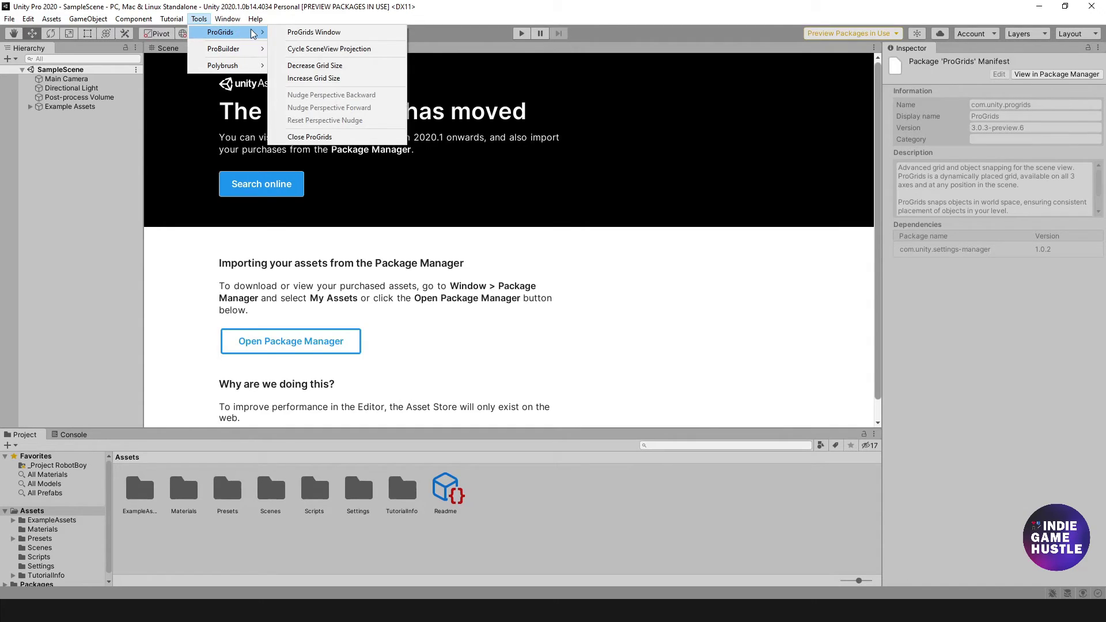
click(167, 49)
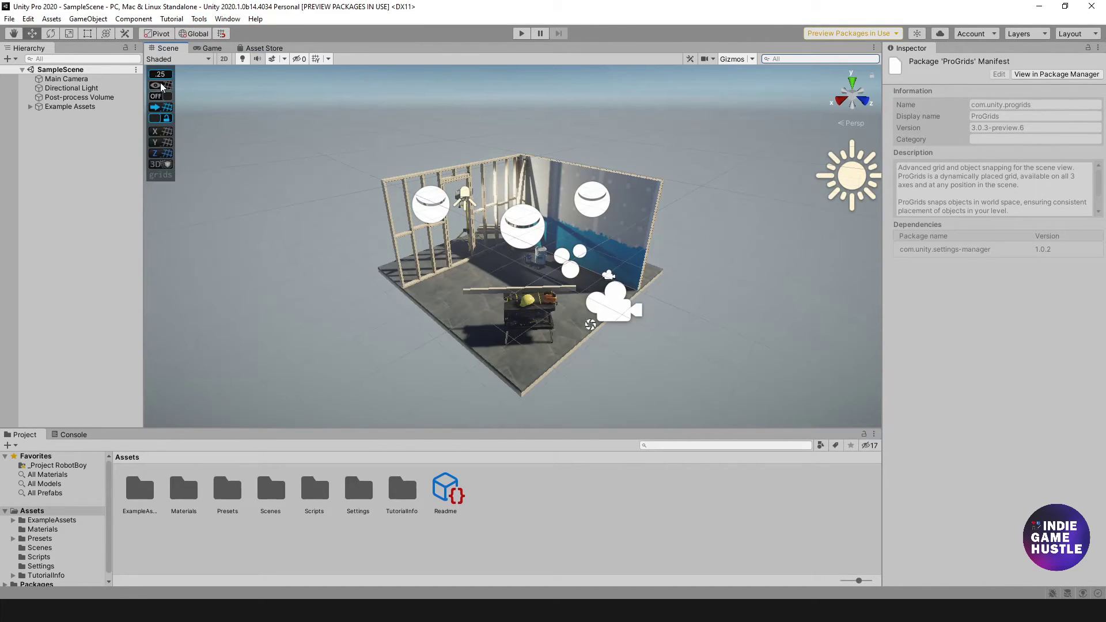
click(161, 175)
click(162, 72)
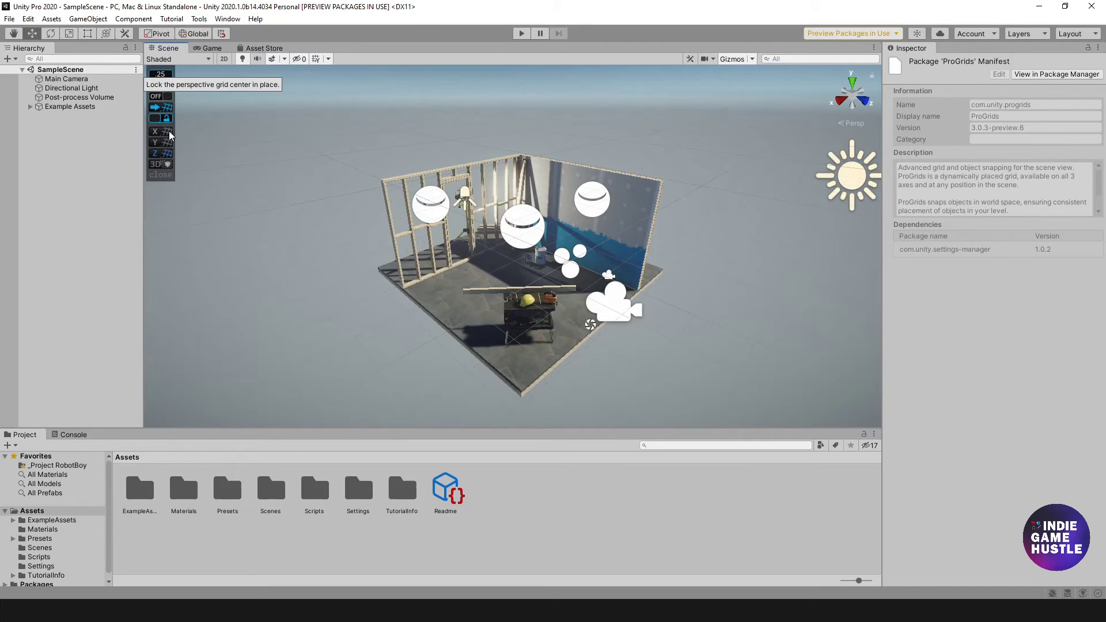
click(199, 19)
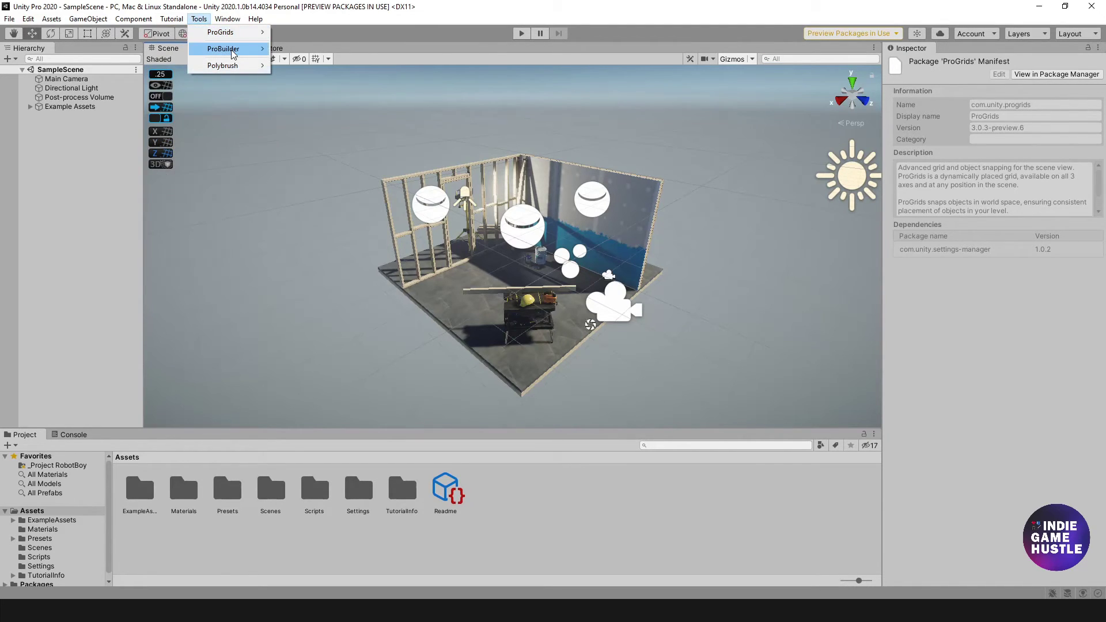
mouse_move(246, 51)
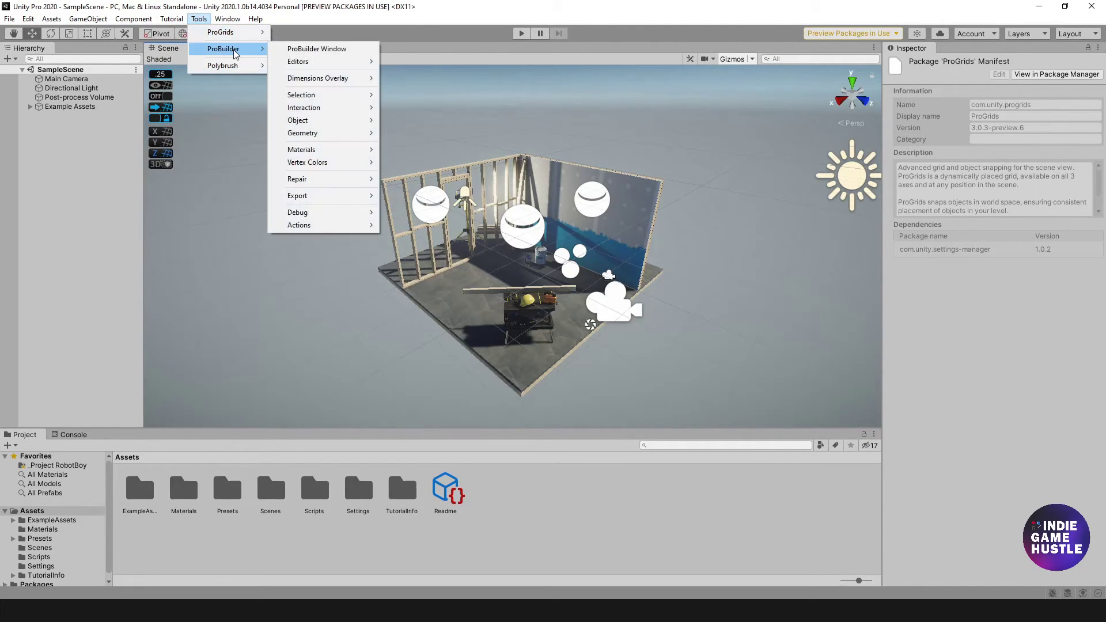
Step: Open the ProBuilder window and float it over the upper-left of the Scene view
click(309, 52)
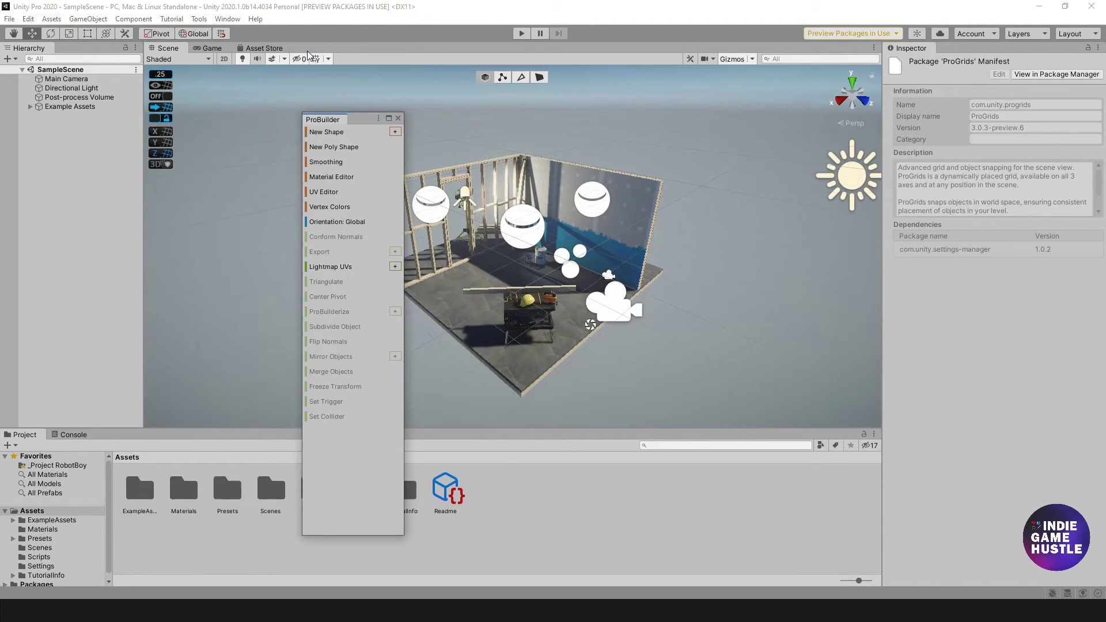
drag(360, 123, 320, 95)
mouse_move(277, 95)
mouse_down()
mouse_move(270, 101)
mouse_move(307, 102)
mouse_move(267, 109)
mouse_move(295, 176)
mouse_move(284, 112)
mouse_up()
Step: Open the Polybrush window from Tools, float it over the scene, and resize it wider and shorter
click(199, 18)
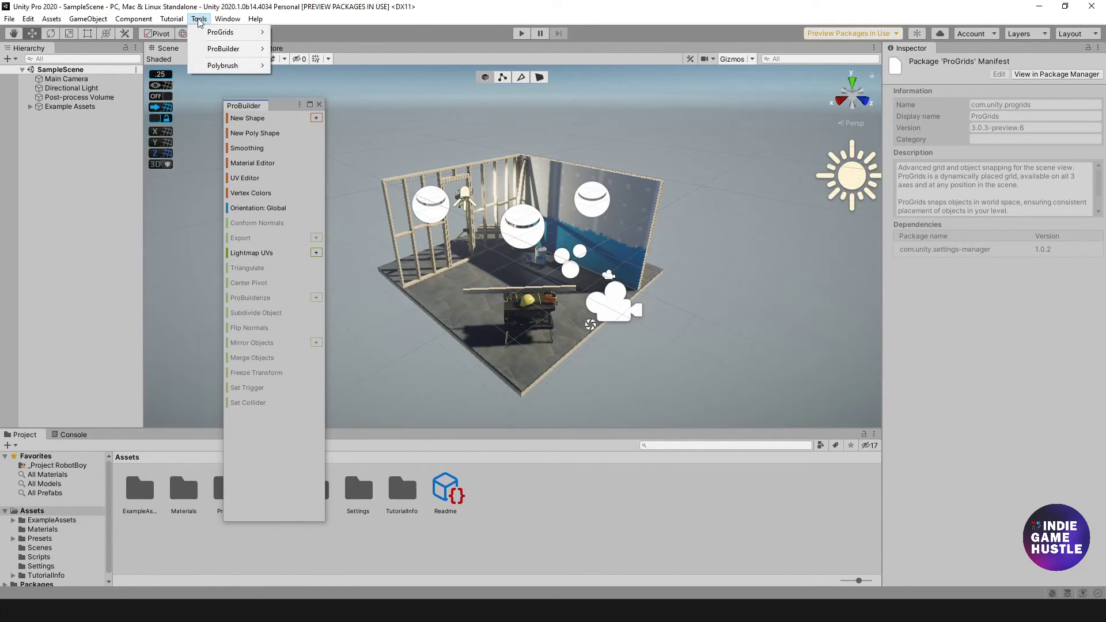
mouse_move(233, 67)
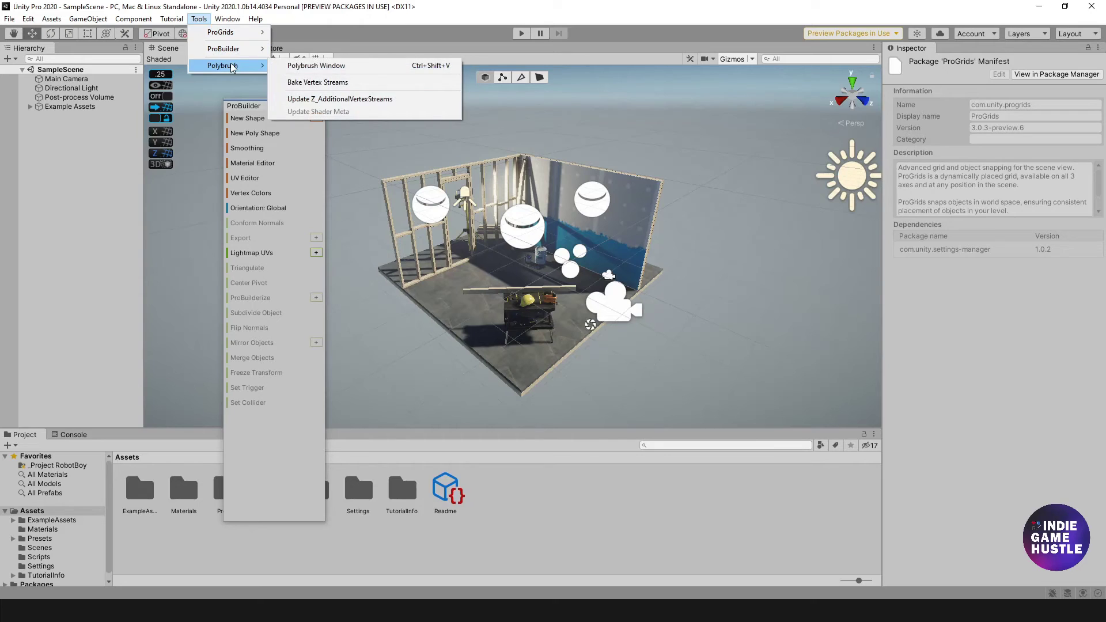
click(322, 66)
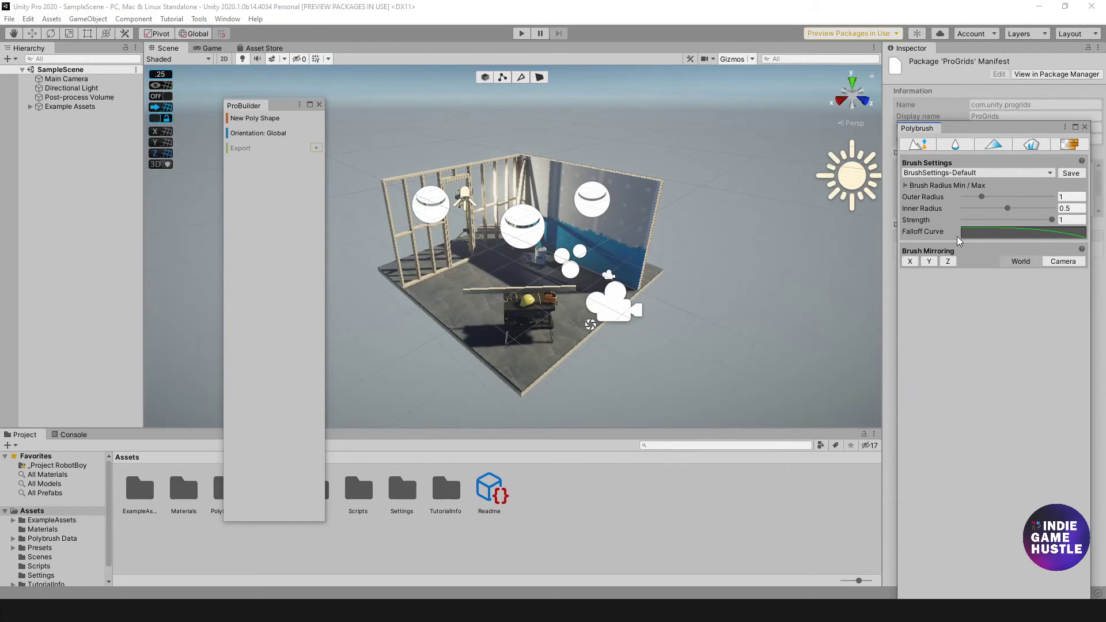
drag(1007, 130, 482, 128)
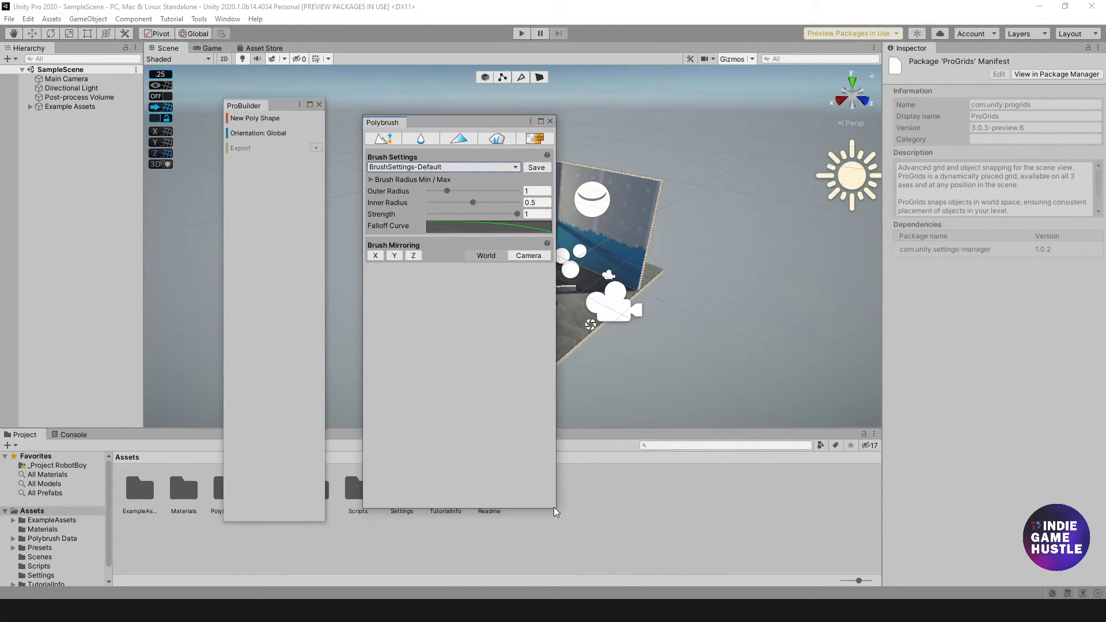
drag(555, 511, 604, 378)
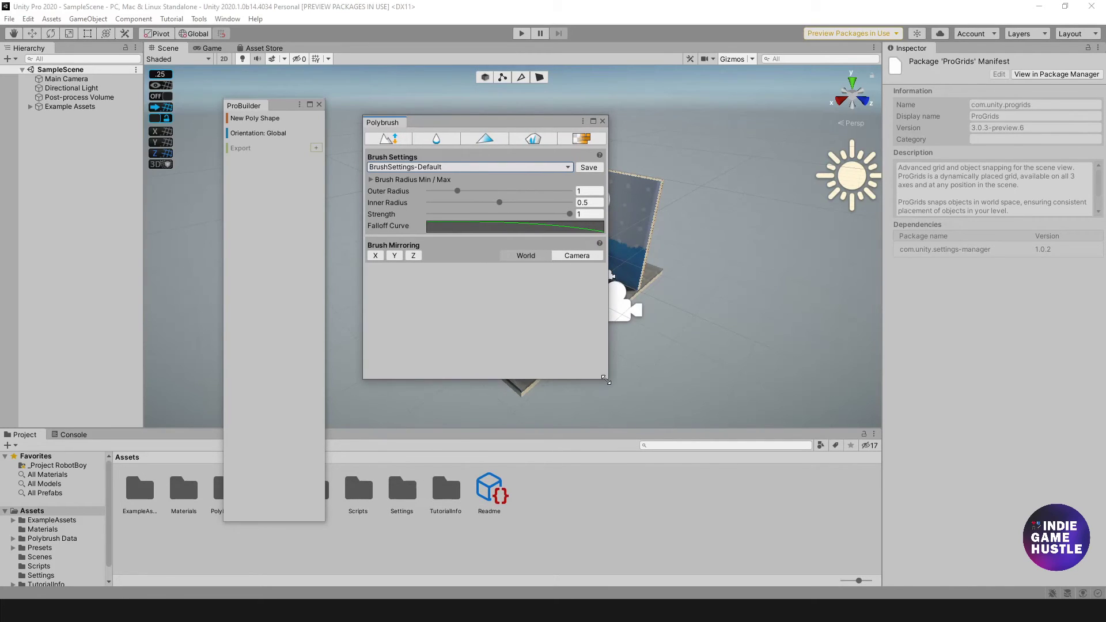